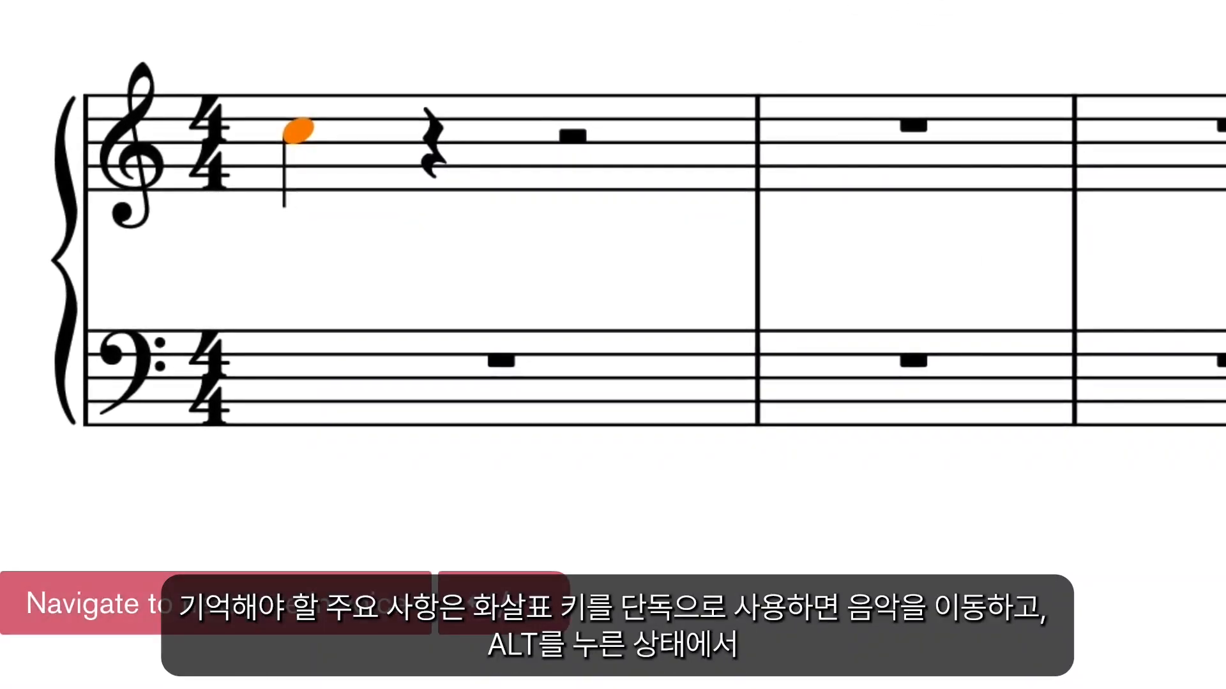
Navigate from the first treble note to nearby rests and back, and raise and lower the note's pitch diatonically.
{"action": "key", "text": "Right"}
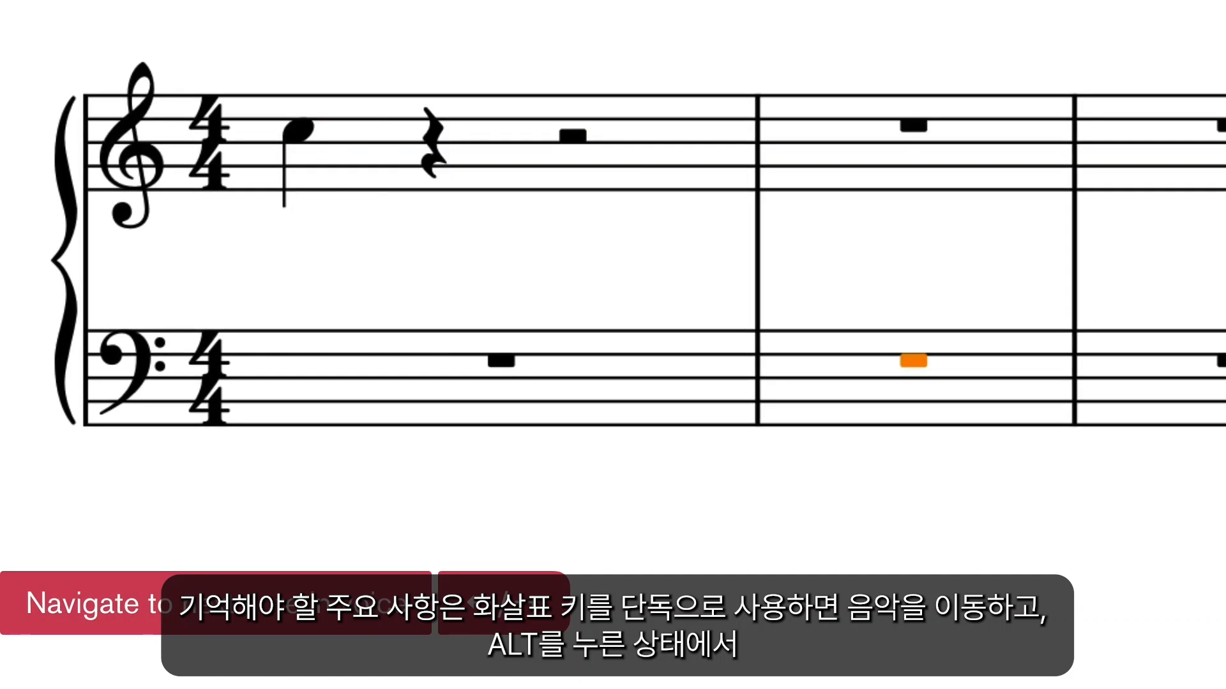
{"action": "key", "text": "Left"}
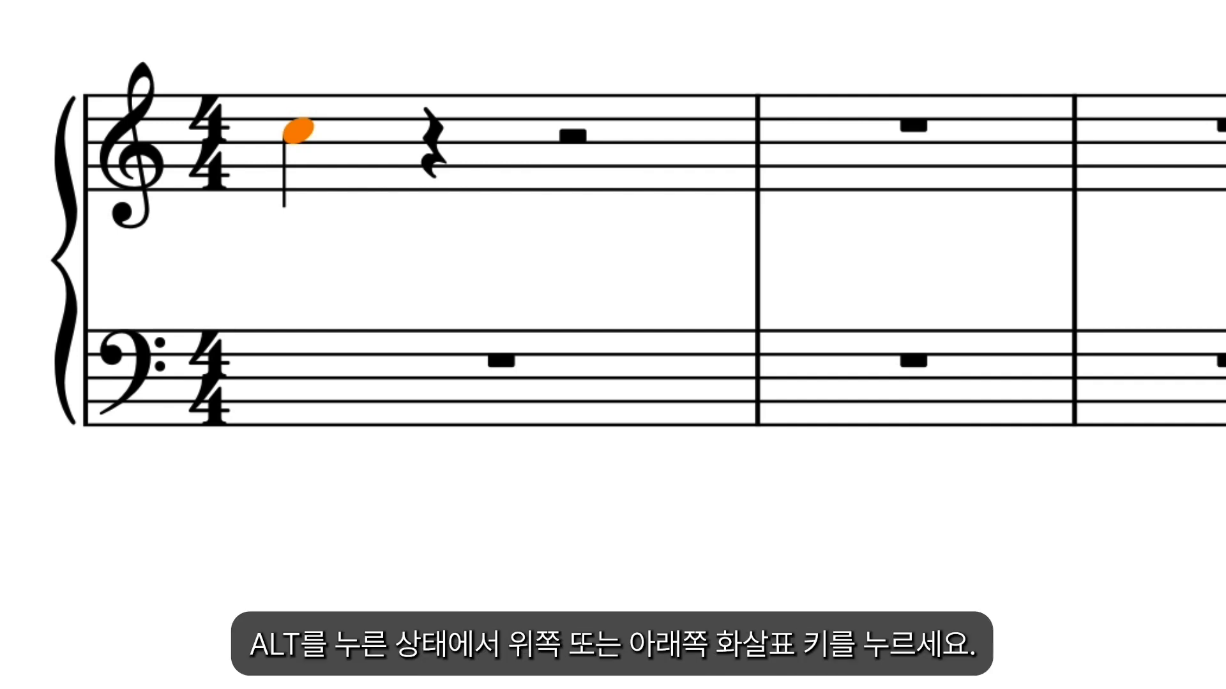
{"action": "key", "text": "alt+Up"}
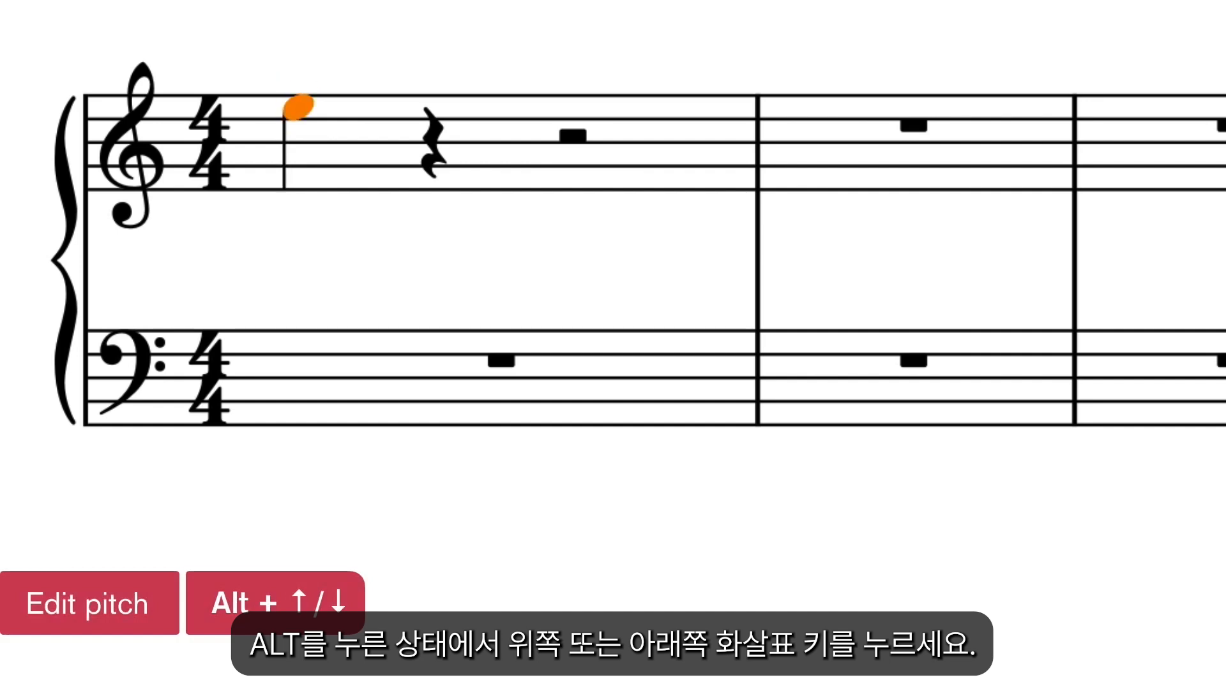
{"action": "key", "text": "alt+Down"}
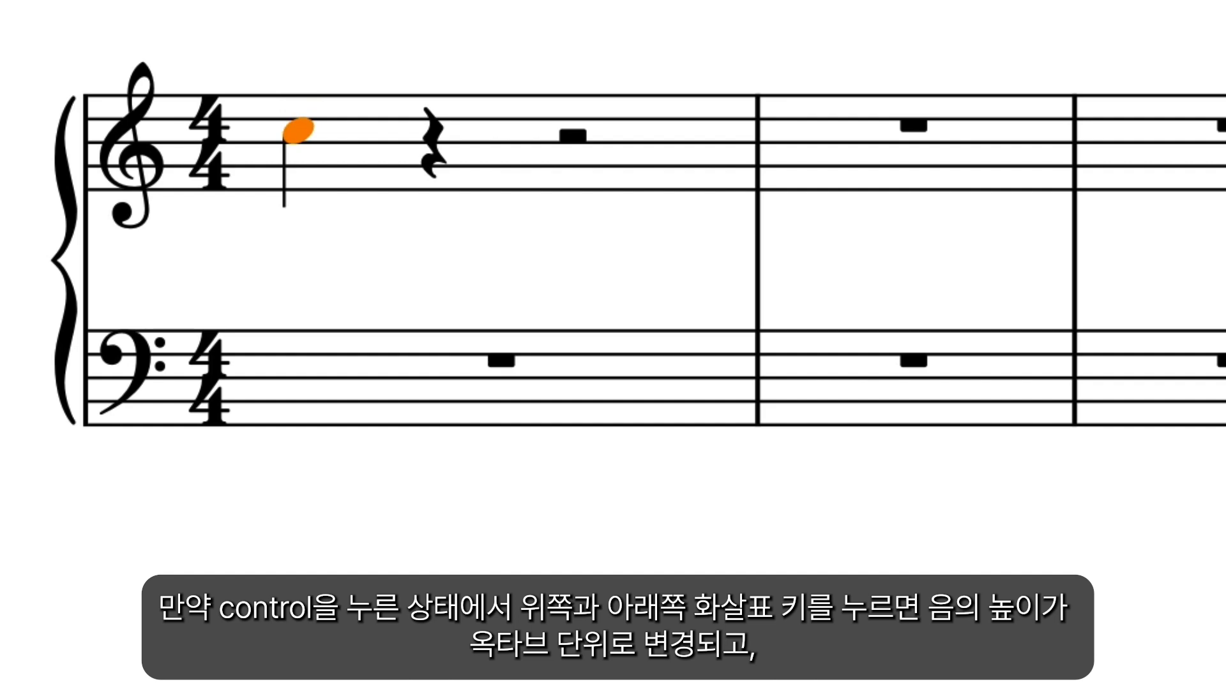
Transpose the first treble note up and down by an octave, returning it to its original pitch.
{"action": "key", "text": "ctrl+Up"}
{"action": "key", "text": "ctrl+Down"}
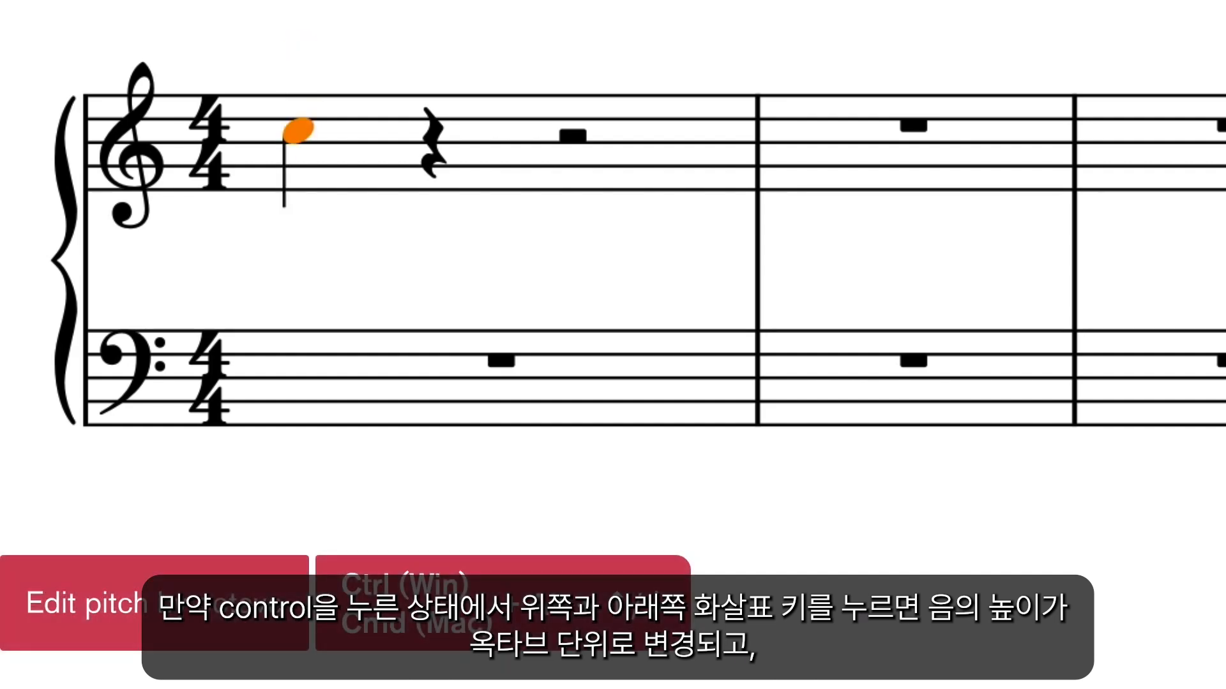
{"action": "key", "text": "ctrl+Down"}
{"action": "key", "text": "ctrl+Up"}
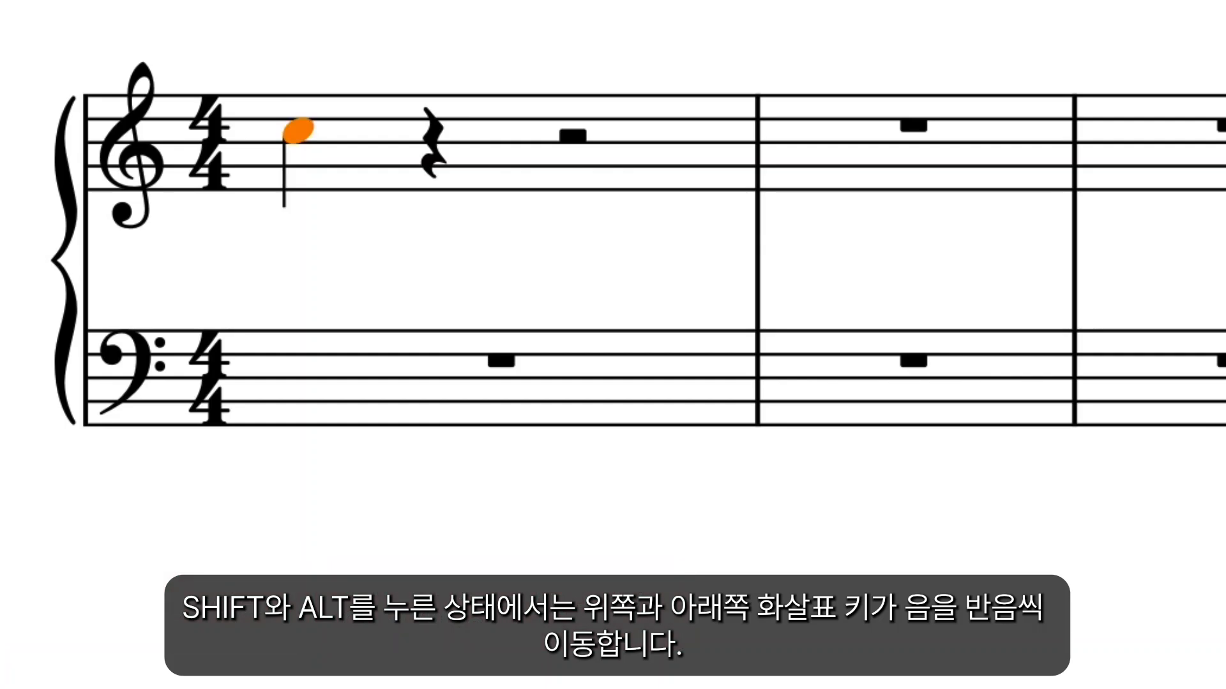
Lower and raise the first treble note chromatically in semitone steps, bringing it back to C.
{"action": "key", "text": "shift+alt+Down"}
{"action": "key", "text": "shift+alt+Down"}
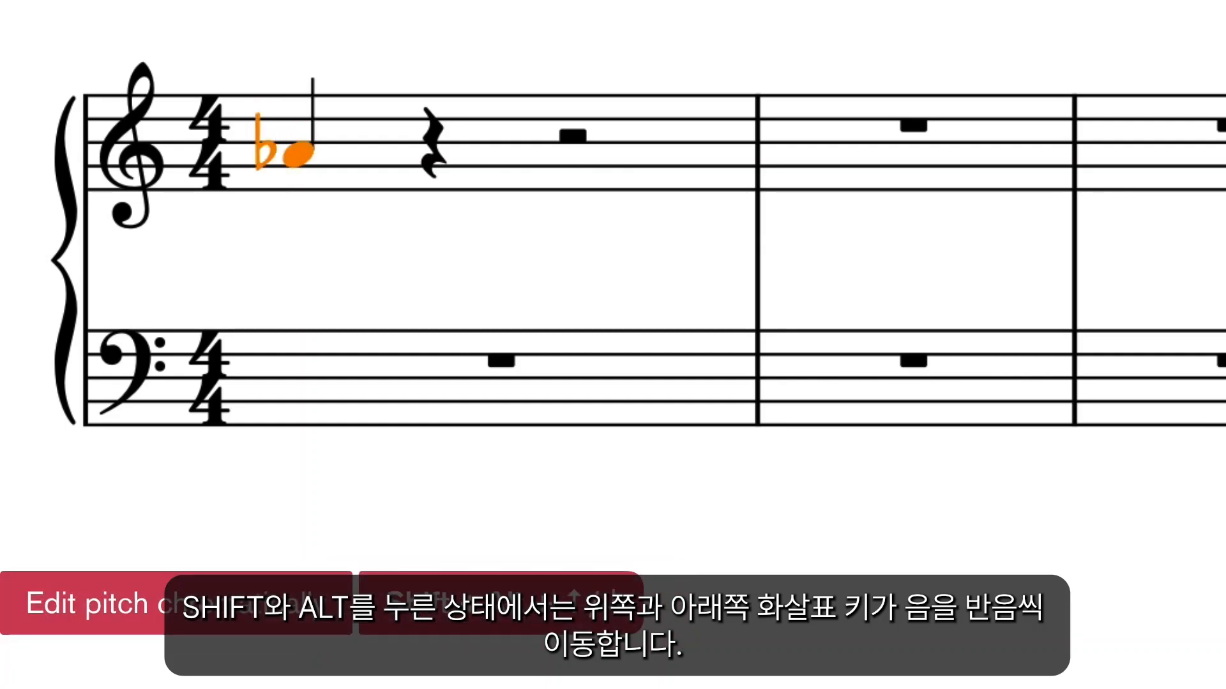
{"action": "key", "text": "shift+alt+Up"}
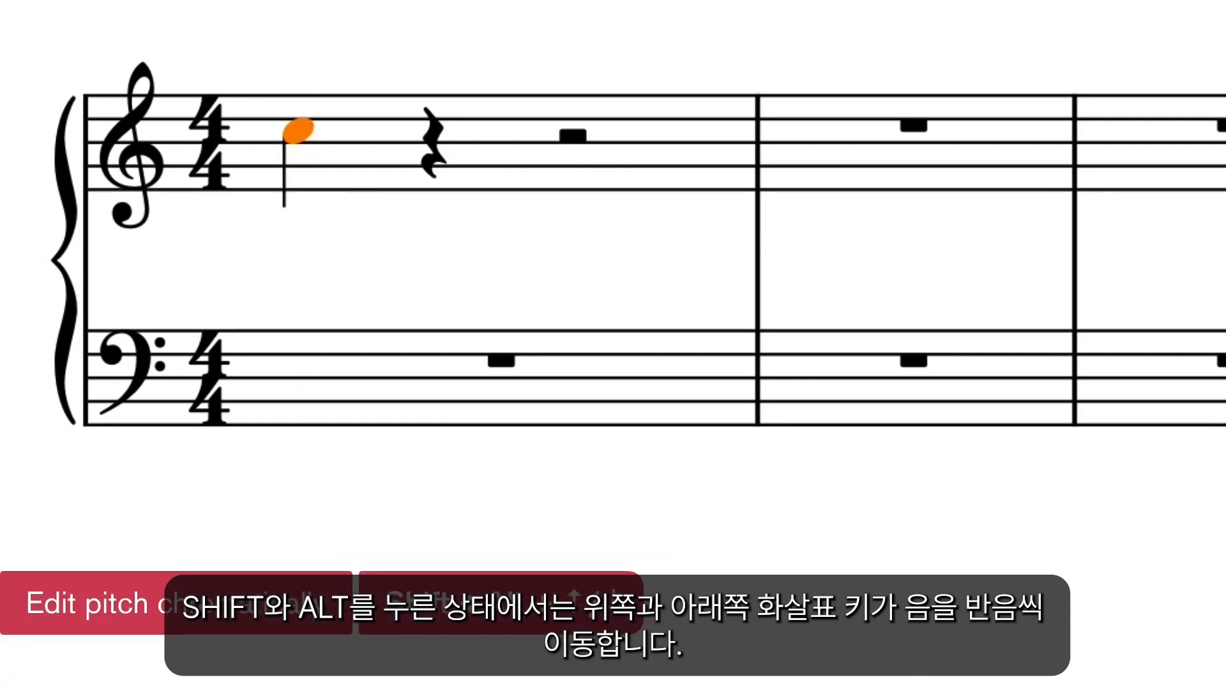
{"action": "key", "text": "shift+alt+Up"}
{"action": "key", "text": "shift+alt+Down"}
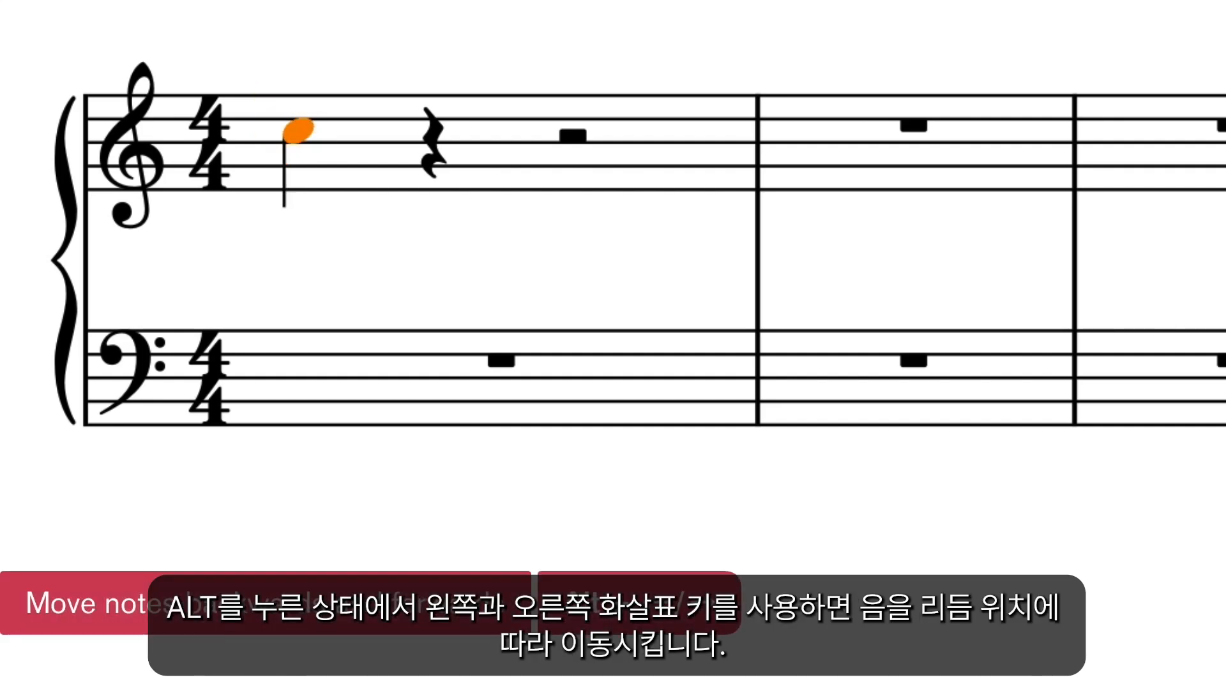
Shift the quarter note forward in rhythmic position to beat 3 of the second bar.
{"action": "key", "text": "alt+Right"}
{"action": "key", "text": "alt+Right"}
{"action": "key", "text": "alt+Right"}
{"action": "key", "text": "alt+Right"}
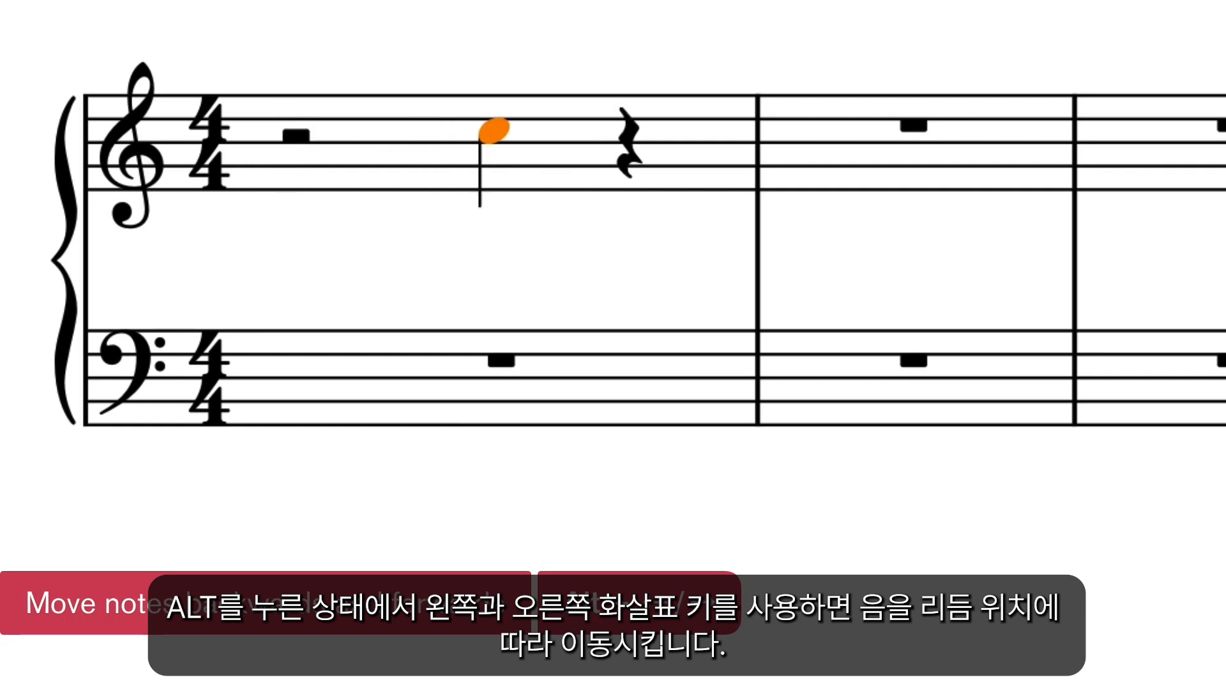
{"action": "key", "text": "alt+Right"}
{"action": "key", "text": "alt+Right"}
{"action": "key", "text": "alt+Right"}
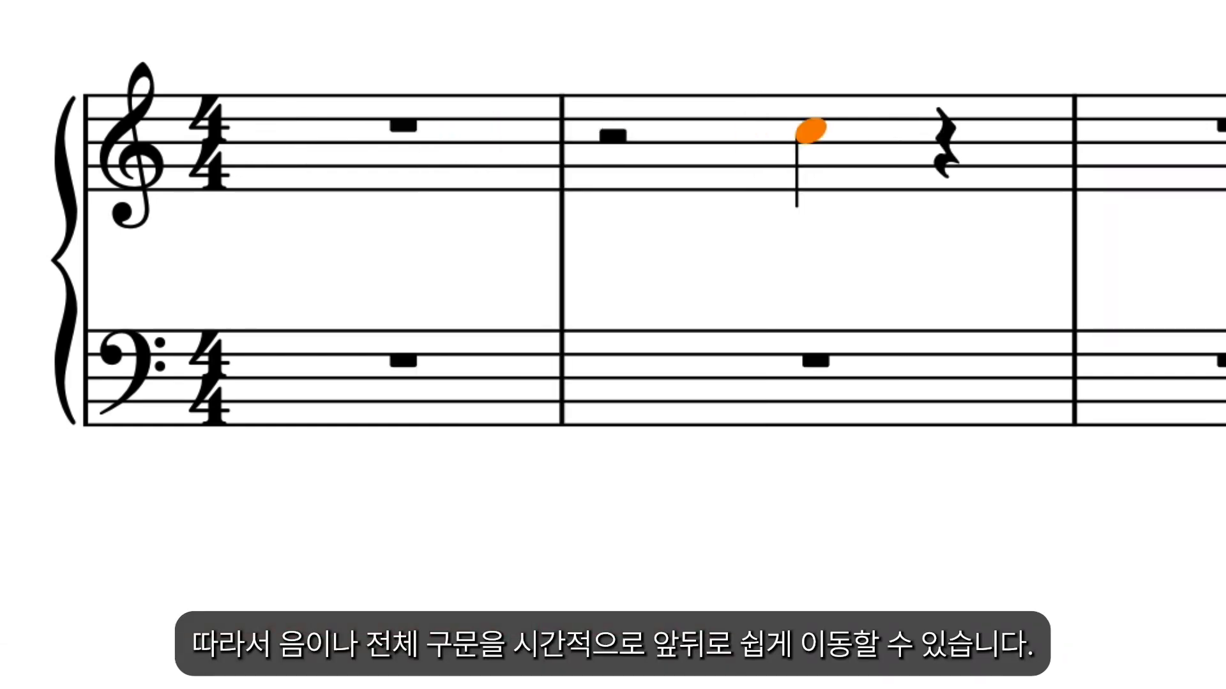
Shift the quarter note backward in time to the first beat of bar 1.
{"action": "key", "text": "alt+Left"}
{"action": "key", "text": "alt+Left"}
{"action": "key", "text": "alt+Left"}
{"action": "key", "text": "alt+Left"}
{"action": "key", "text": "alt+Left"}
{"action": "key", "text": "alt+Left"}
{"action": "key", "text": "alt+Left"}
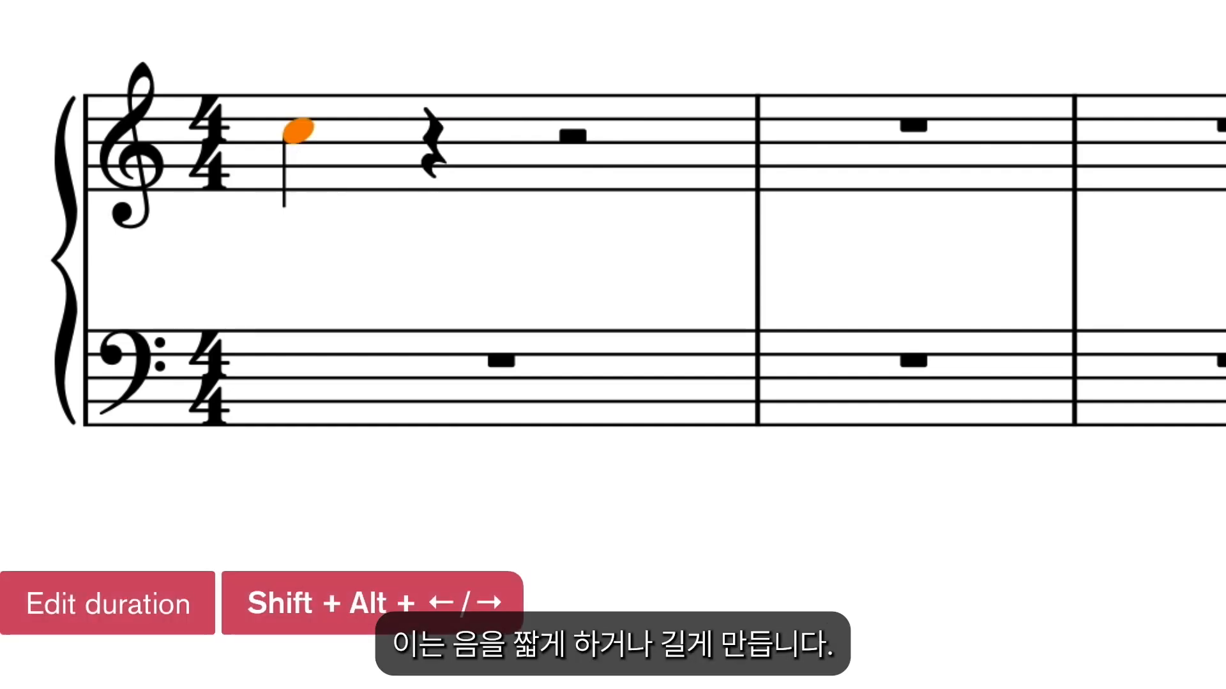
Lengthen and shorten the duration of the first treble note, finishing with a half note.
{"action": "key", "text": "shift+alt+Right"}
{"action": "key", "text": "shift+alt+Right"}
{"action": "key", "text": "shift+alt+Right"}
{"action": "key", "text": "shift+alt+Right"}
{"action": "key", "text": "shift+alt+Left"}
{"action": "key", "text": "shift+alt+Left"}
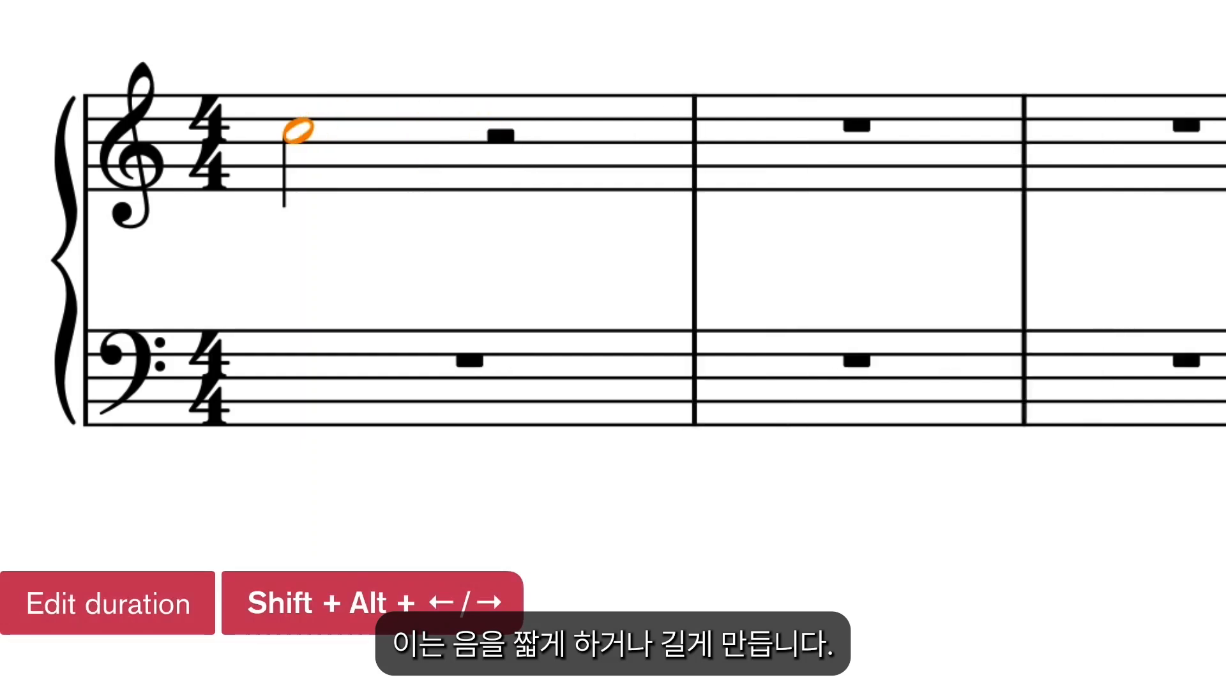
{"action": "key", "text": "shift+alt+Left"}
{"action": "key", "text": "shift+alt+Left"}
{"action": "key", "text": "shift+alt+Right"}
Lengthen the half note in the first bar to a whole note.
{"action": "key", "text": "shift+alt+Right"}
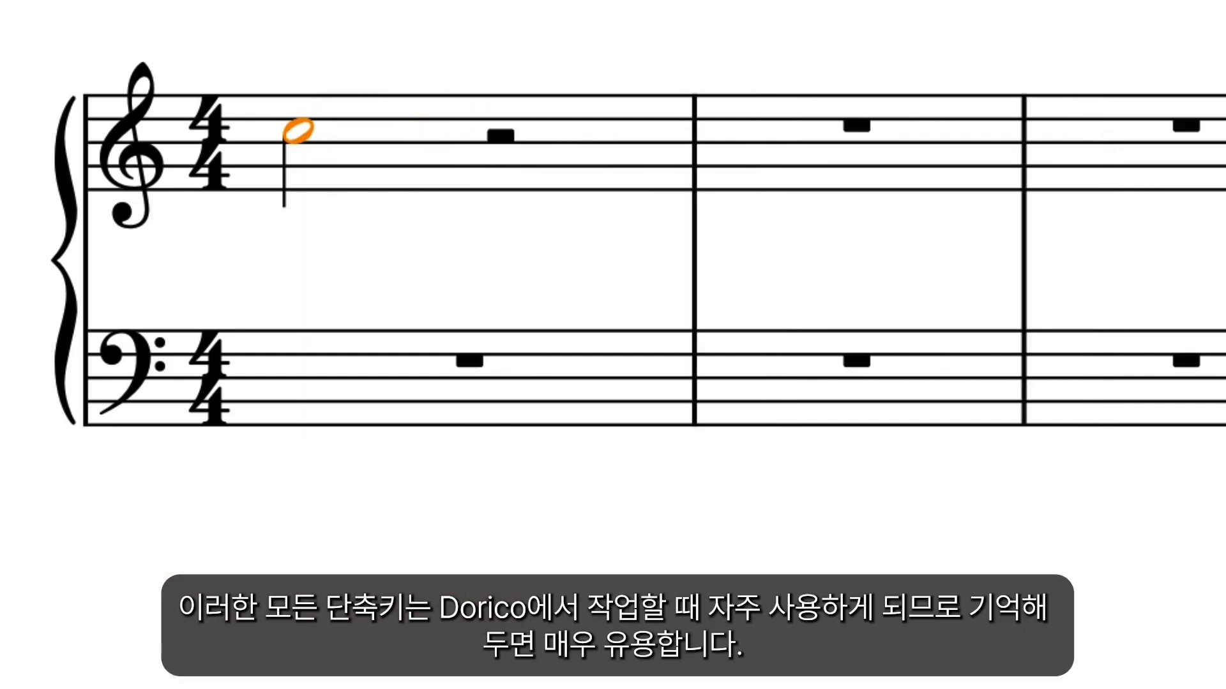
{"action": "key", "text": "shift+alt+Right"}
{"action": "key", "text": "shift+alt+Right"}
{"action": "key", "text": "shift+alt+Right"}
{"action": "key", "text": "shift+alt+Right"}
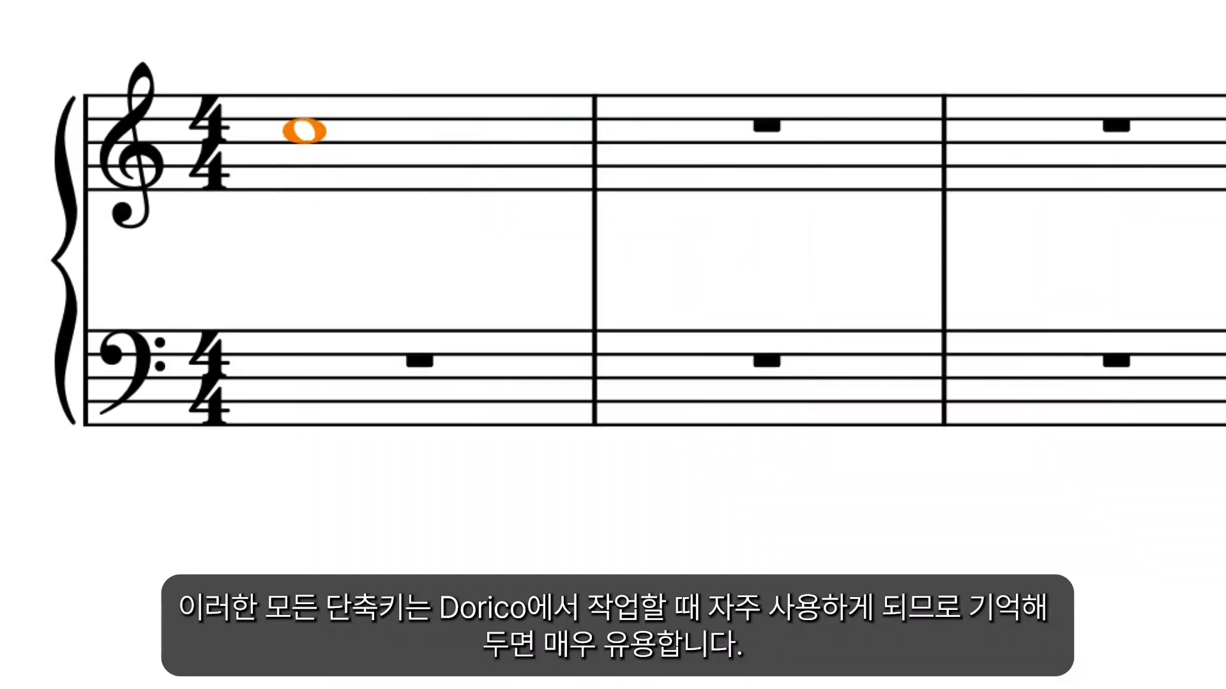
{"action": "key", "text": "shift+alt+Right"}
{"action": "key", "text": "shift+alt+Right"}
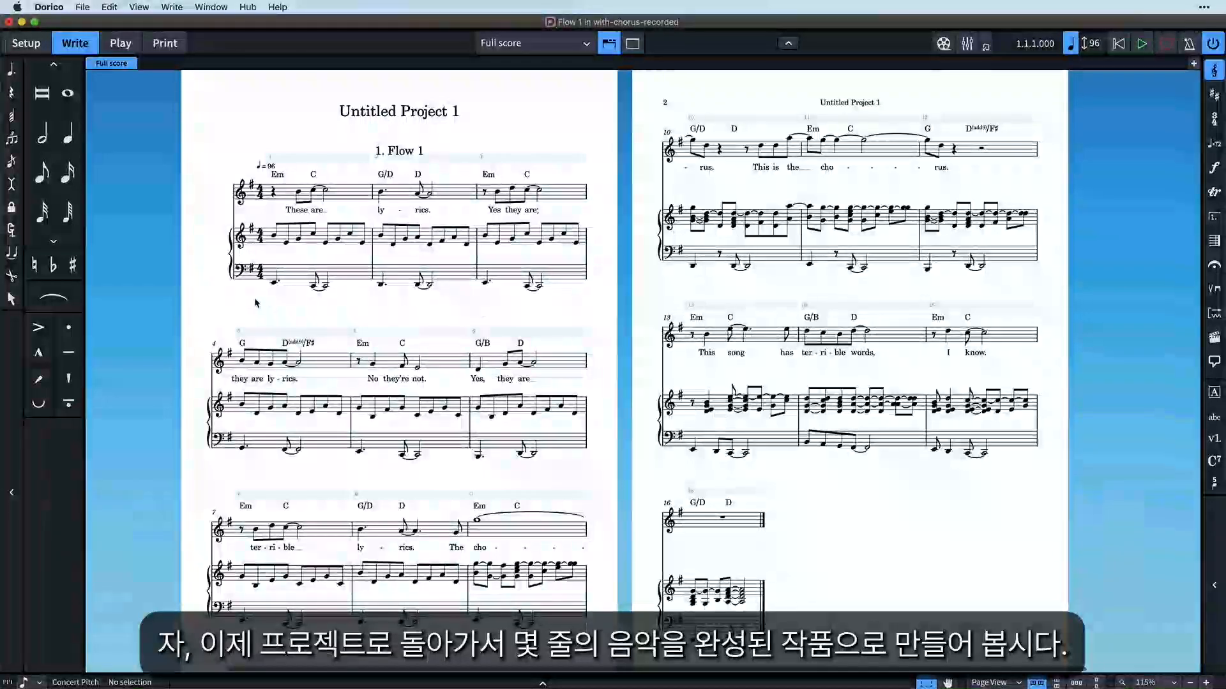
Examine the recorded piano part in the song project, including bars 10 to 15, and return to the first page.
{"action": "key", "text": "z"}
{"action": "key", "text": "z"}
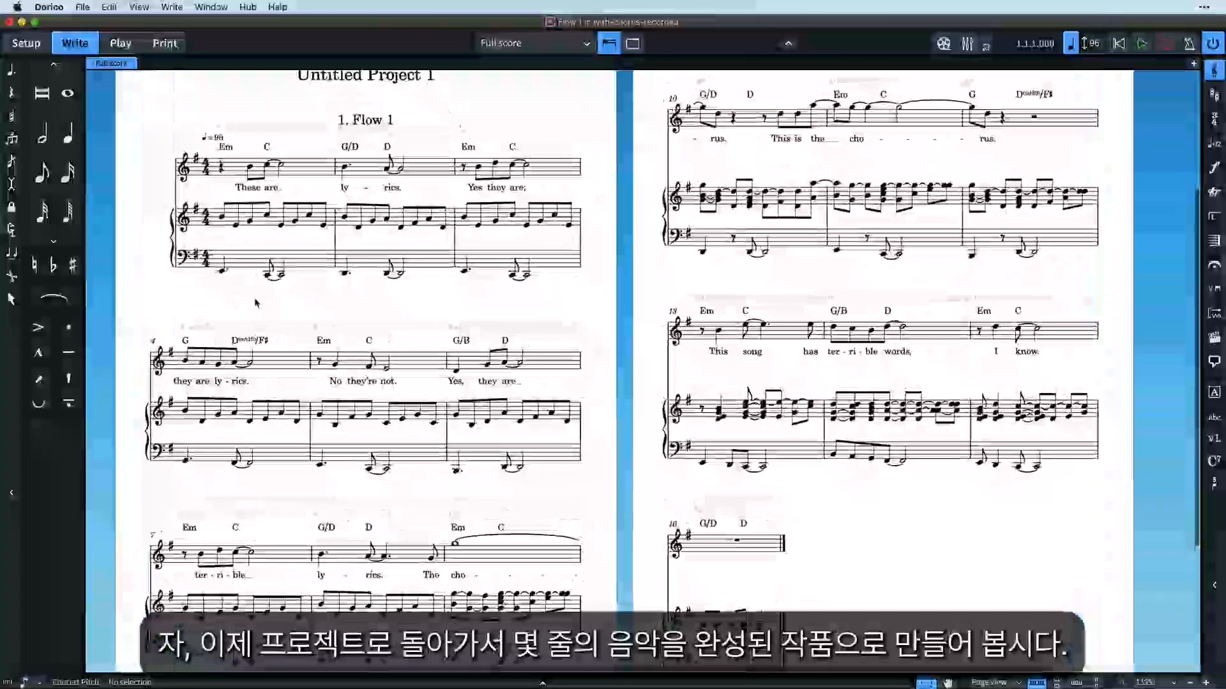
{"action": "scroll", "coordinate": [256, 302], "scroll_direction": "up", "scroll_amount": 3}
{"action": "scroll", "coordinate": [434, 471], "scroll_direction": "left", "scroll_amount": 2}
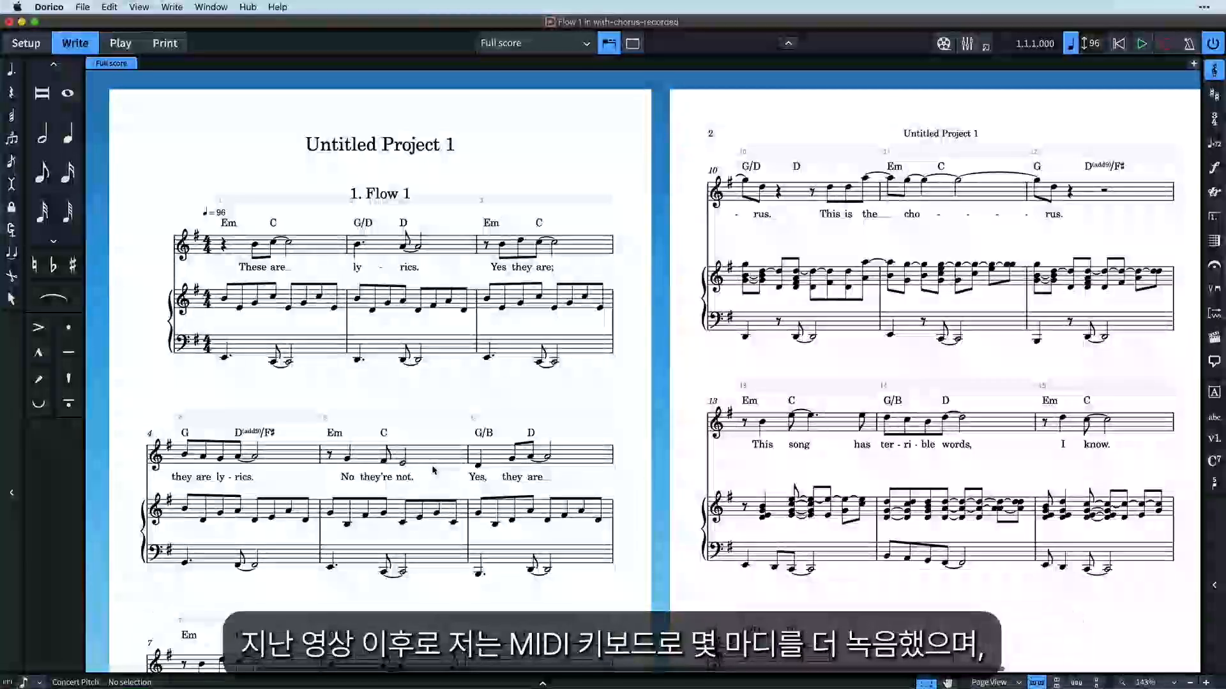
{"action": "scroll", "coordinate": [773, 359], "scroll_direction": "right", "scroll_amount": 5}
{"action": "scroll", "coordinate": [773, 360], "scroll_direction": "right", "scroll_amount": 2}
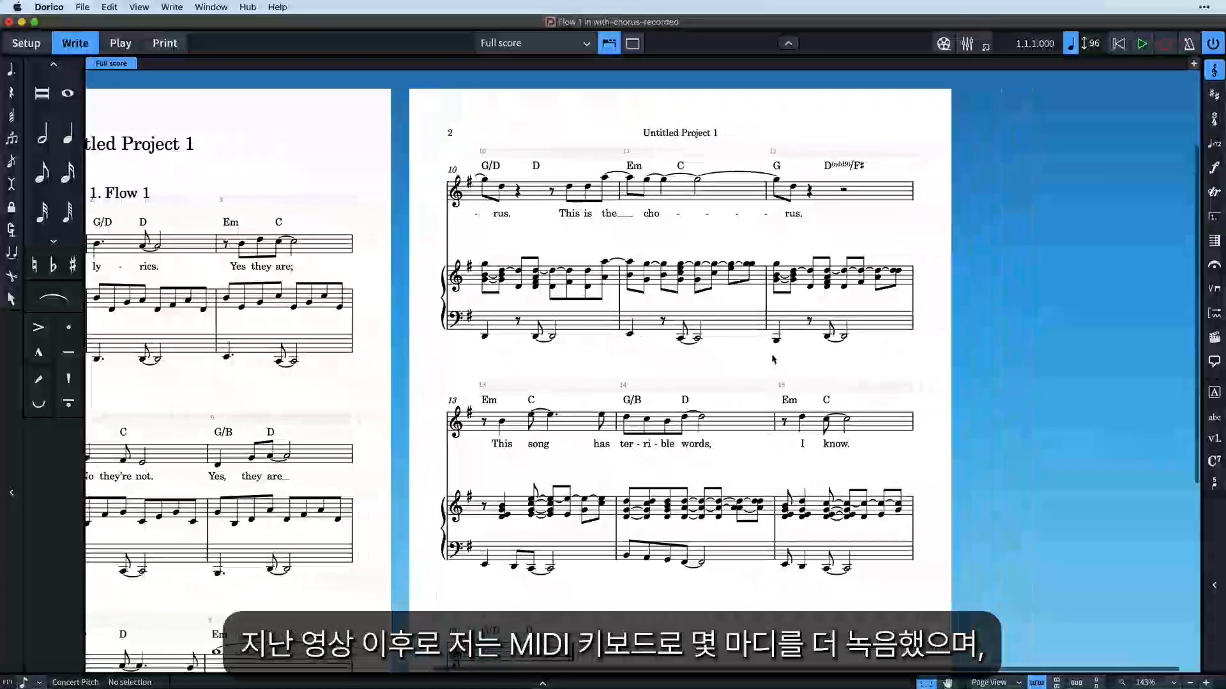
{"action": "scroll", "coordinate": [773, 360], "scroll_direction": "up", "scroll_amount": 2}
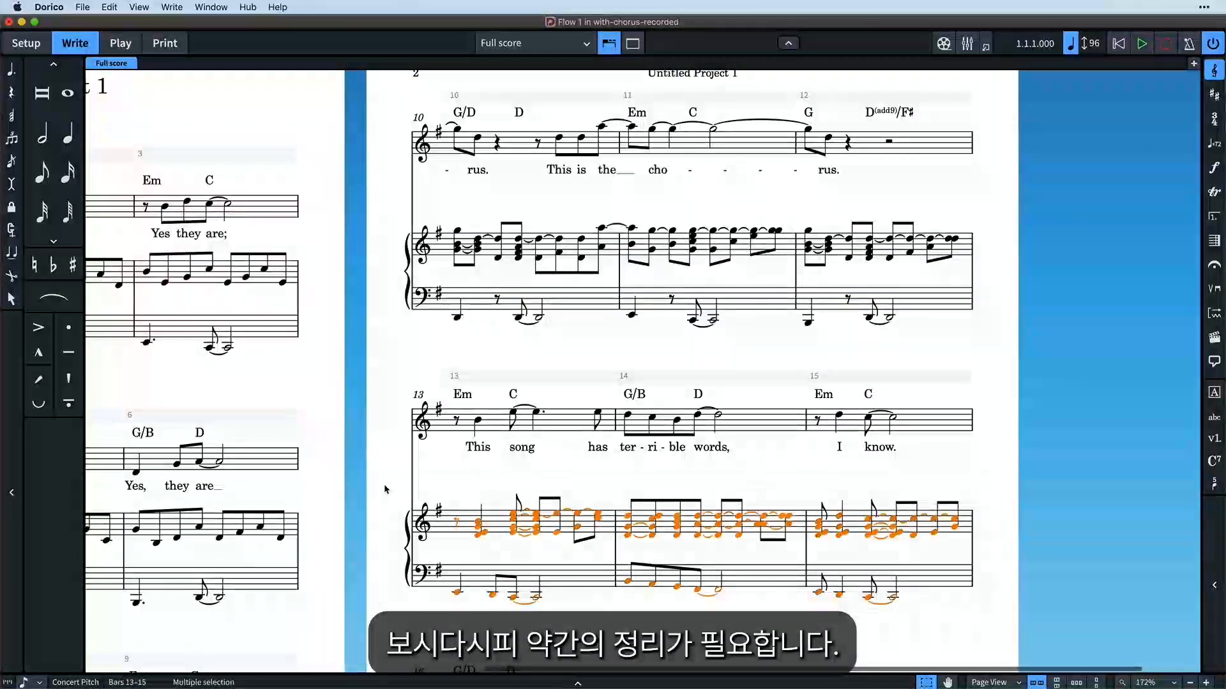
{"action": "scroll", "coordinate": [384, 446], "scroll_direction": "left", "scroll_amount": 10}
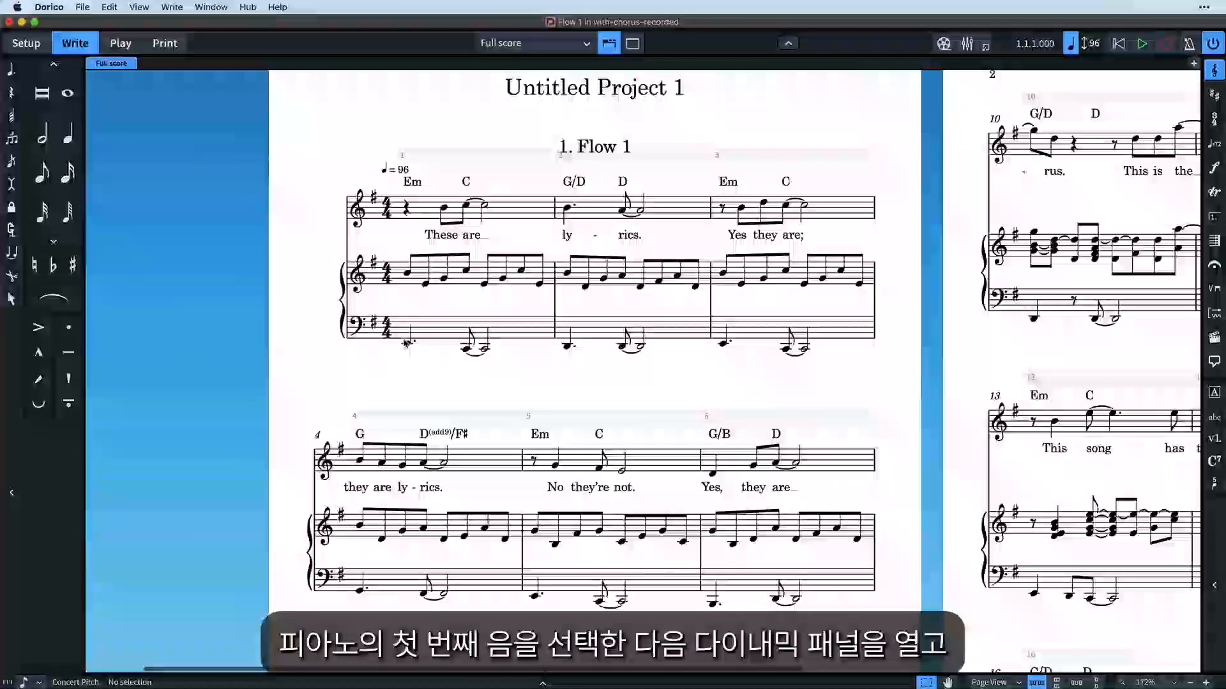
Add an mf dynamic at the first right-hand piano note in bar 1.
{"action": "left_click", "coordinate": [406, 273]}
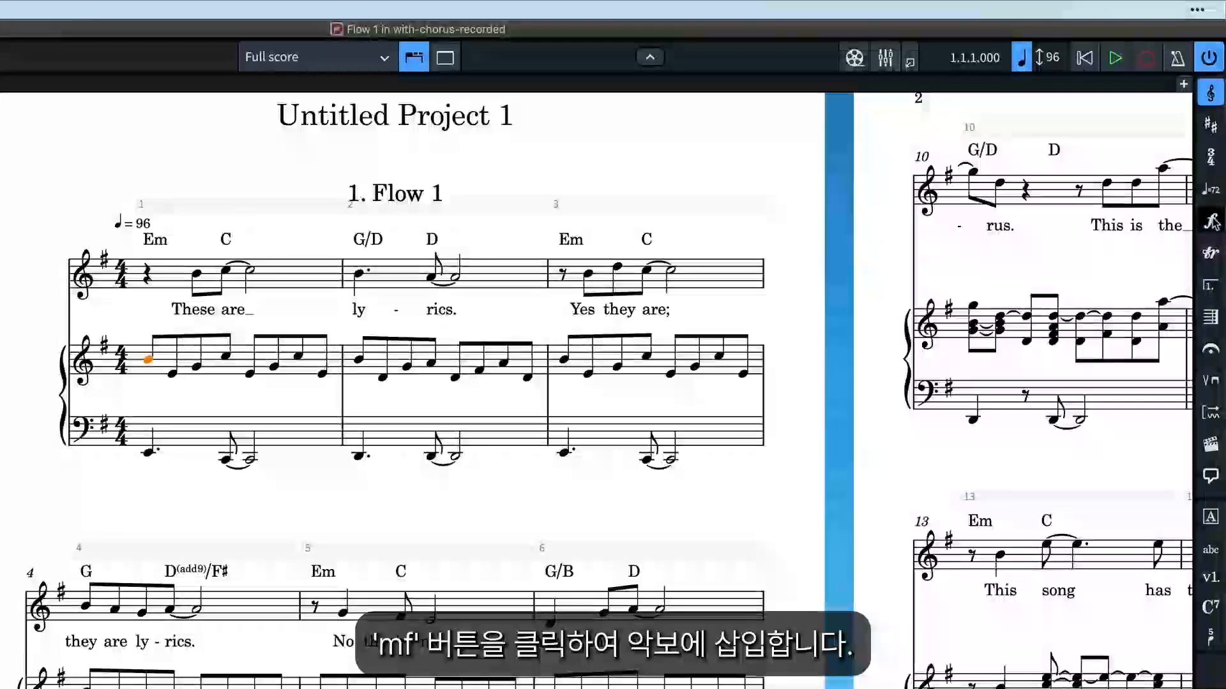
{"action": "left_click", "coordinate": [1210, 221]}
{"action": "left_click", "coordinate": [1127, 216]}
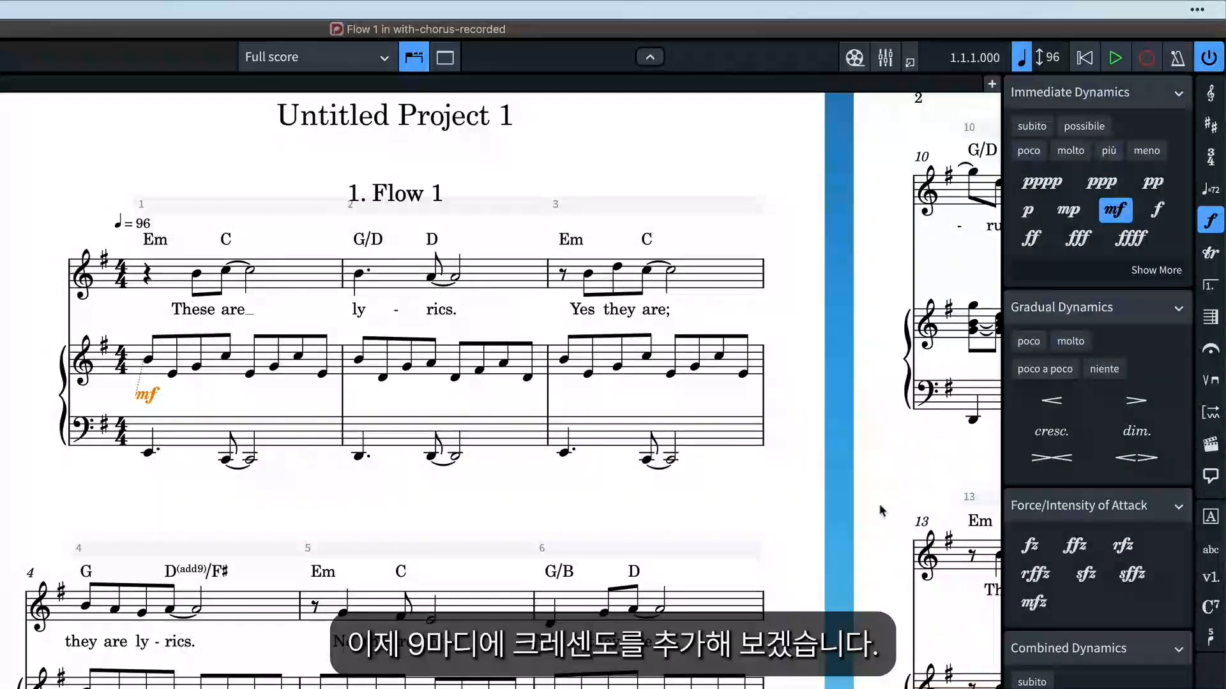
Add a crescendo hairpin across the right-hand piano notes of bar 8, ending in an f dynamic at bar 9.
{"action": "scroll", "coordinate": [795, 608], "scroll_direction": "down", "scroll_amount": 10}
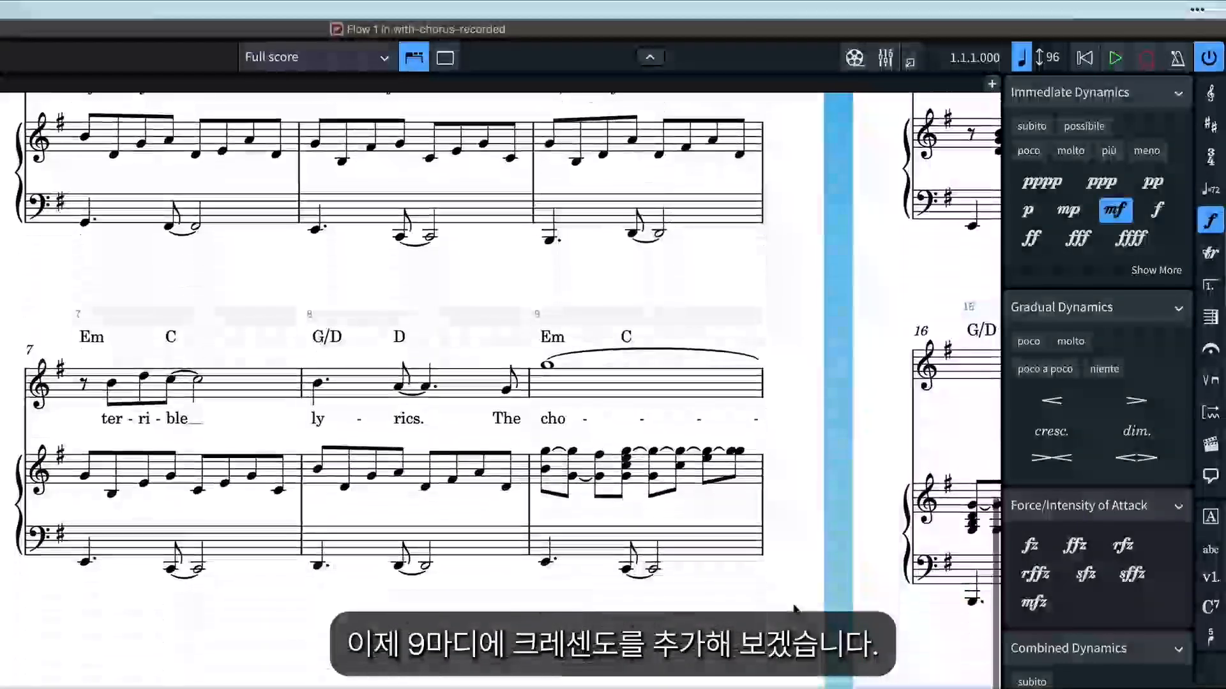
{"action": "scroll", "coordinate": [718, 516], "scroll_direction": "up", "scroll_amount": 3}
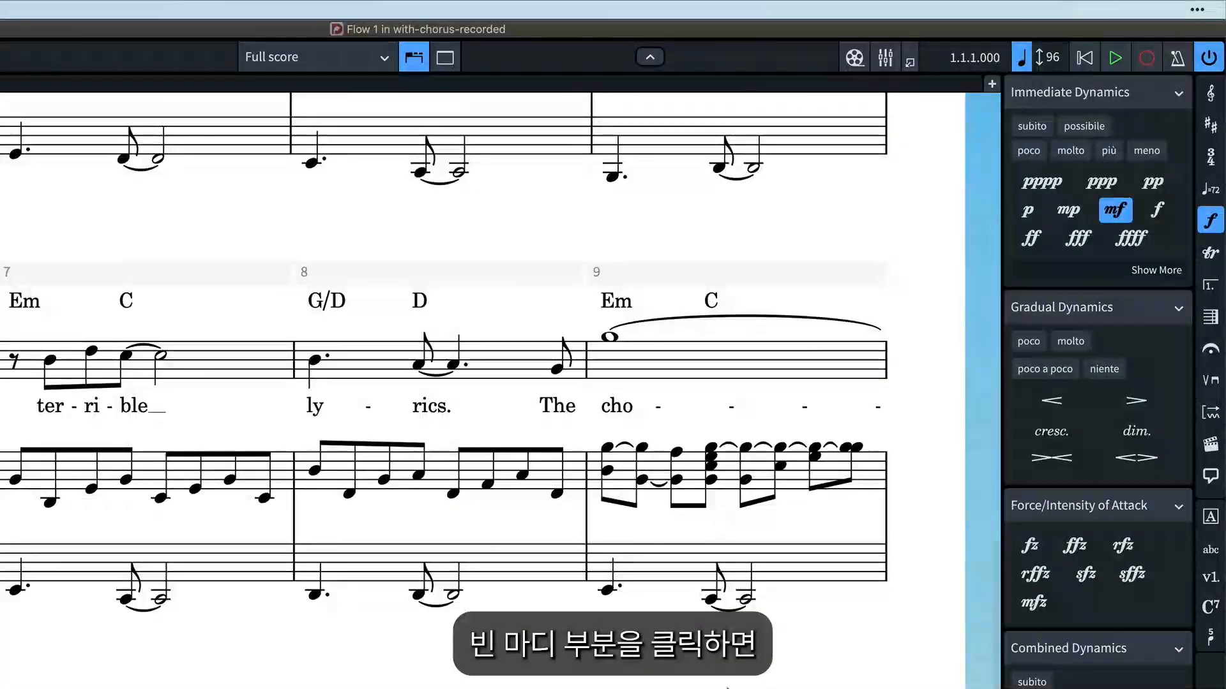
{"action": "left_click", "coordinate": [442, 472]}
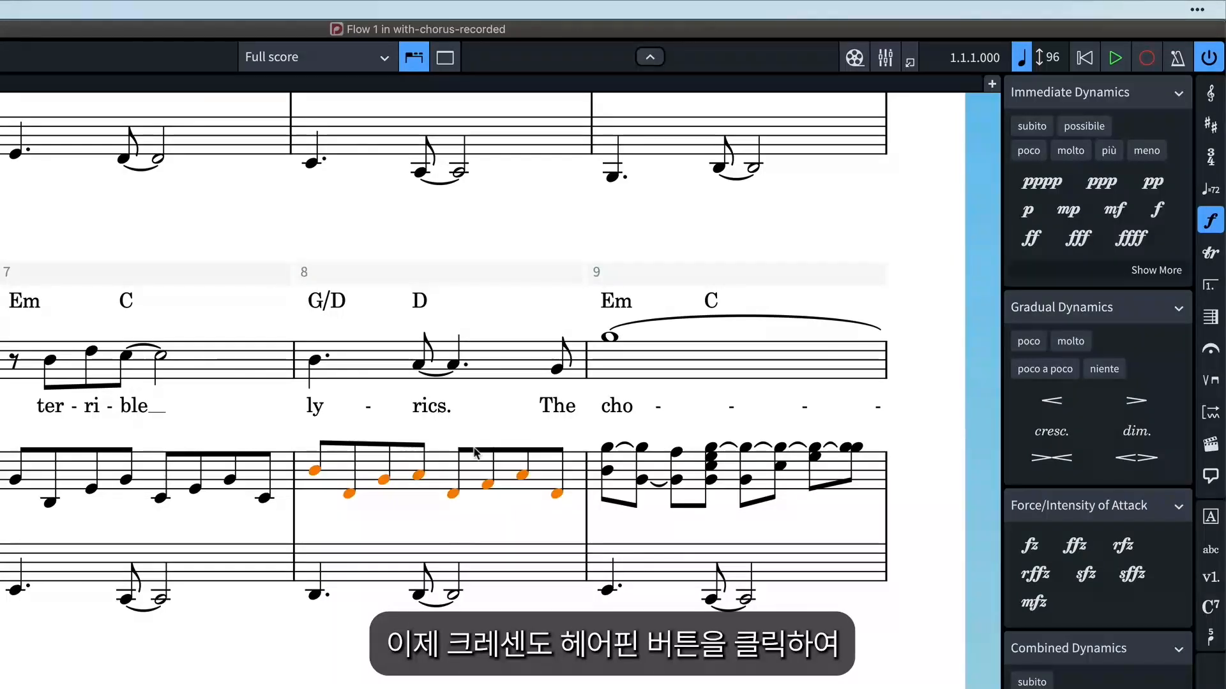
{"action": "left_click", "coordinate": [1065, 411]}
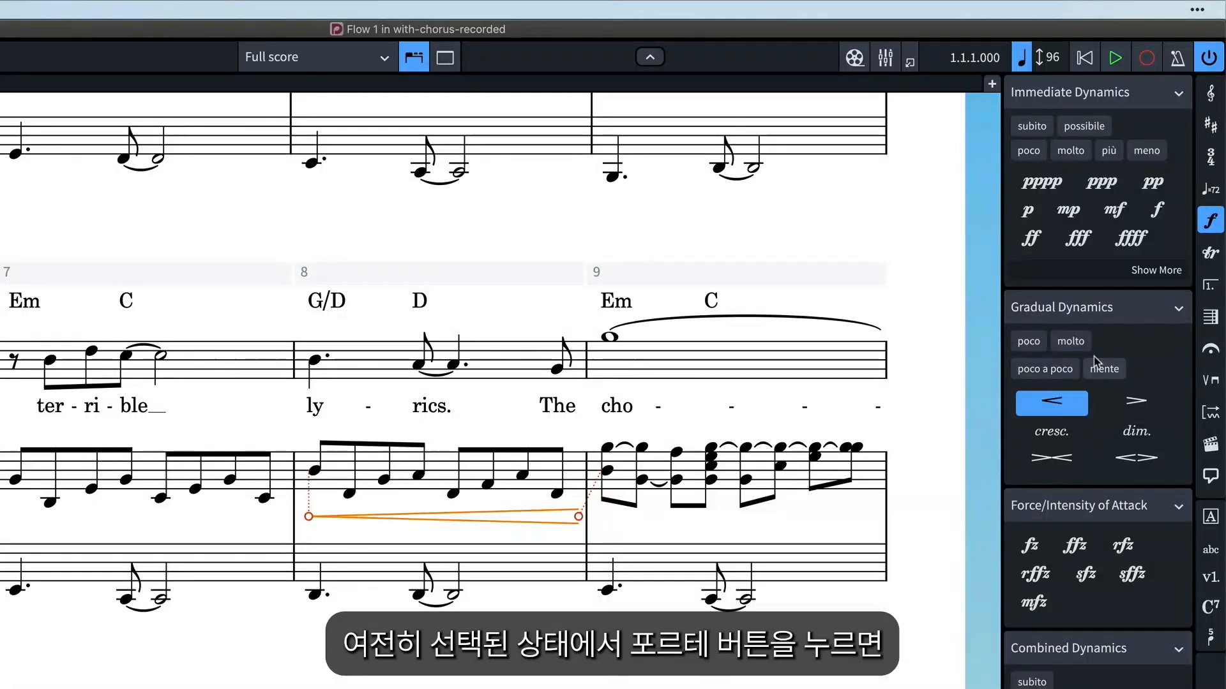
{"action": "left_click", "coordinate": [1160, 213]}
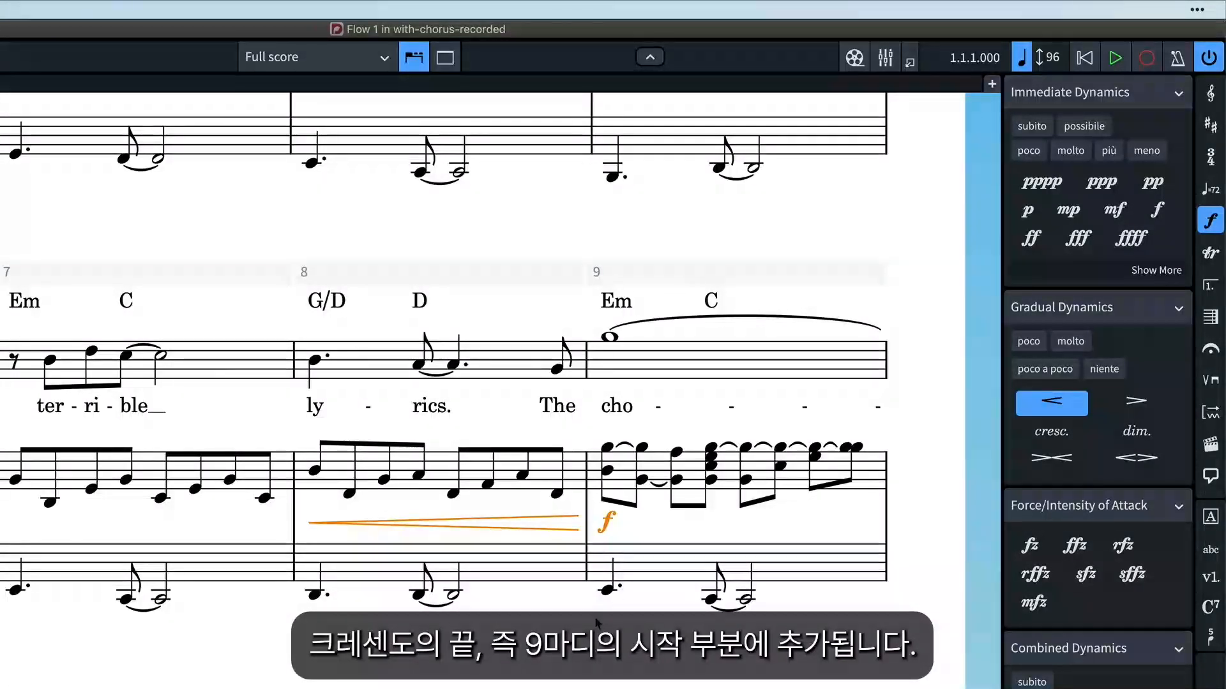
Try a slur from the fifth right-hand piano note in bar 1, extend it to span the third to seventh notes, and delete it.
{"action": "scroll", "coordinate": [527, 671], "scroll_direction": "up", "scroll_amount": 6}
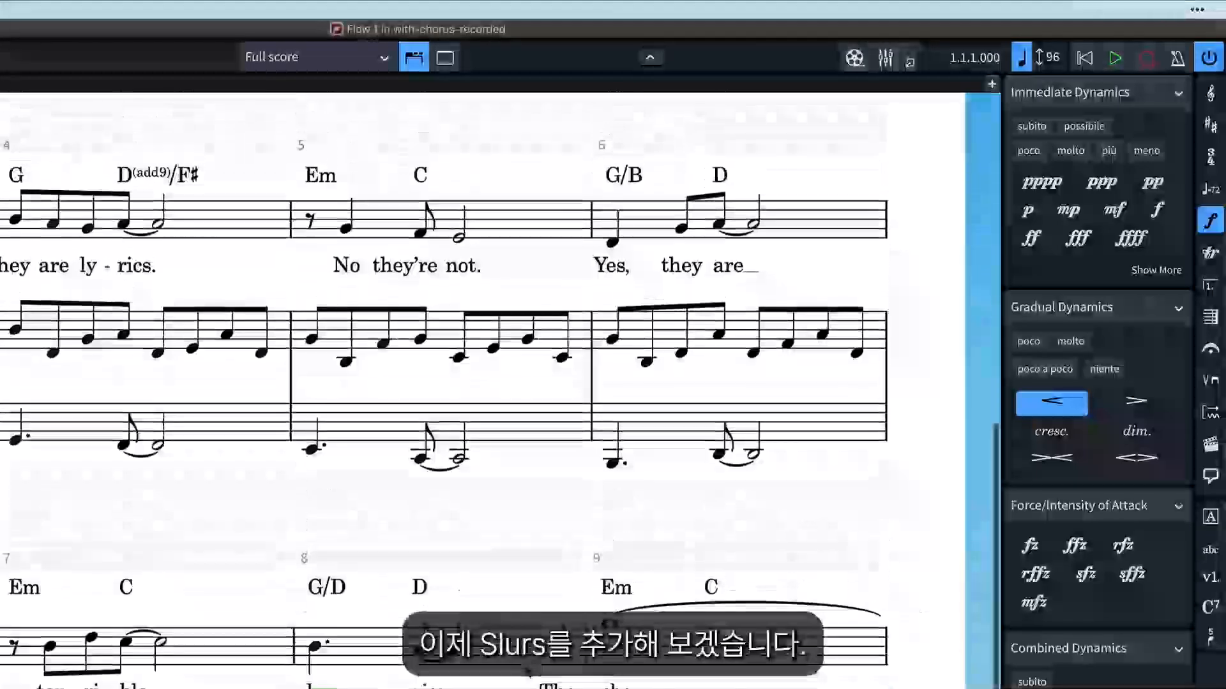
{"action": "scroll", "coordinate": [527, 670], "scroll_direction": "up", "scroll_amount": 5}
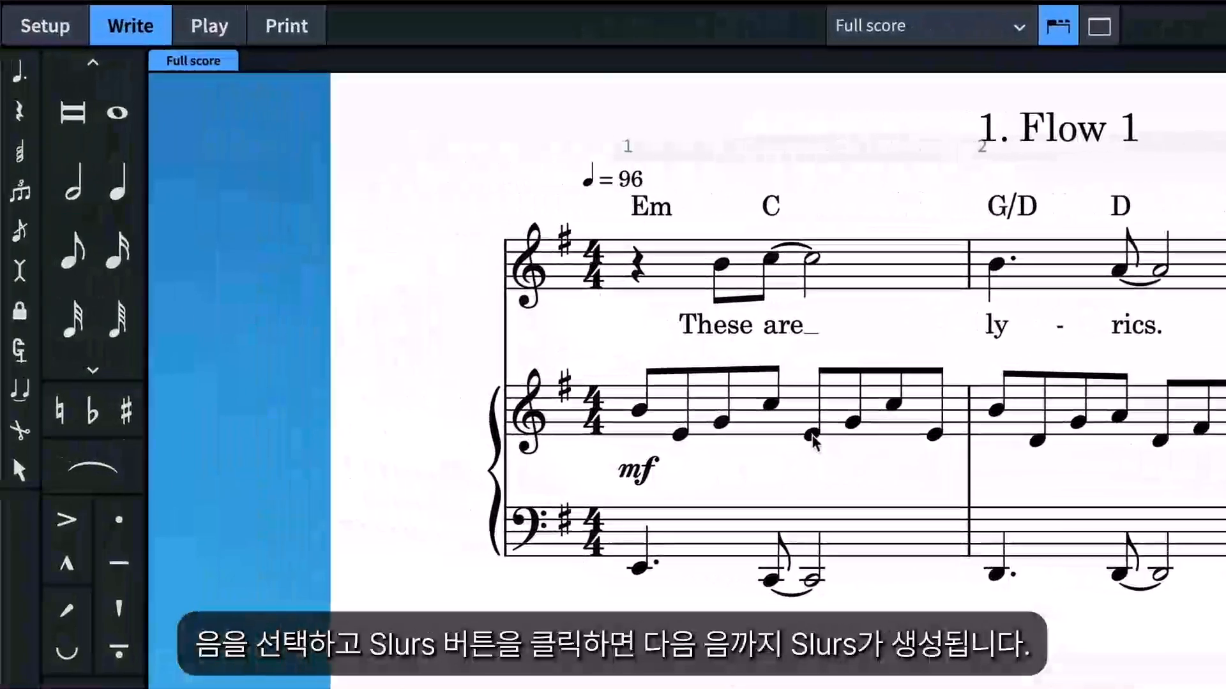
{"action": "left_click", "coordinate": [440, 390]}
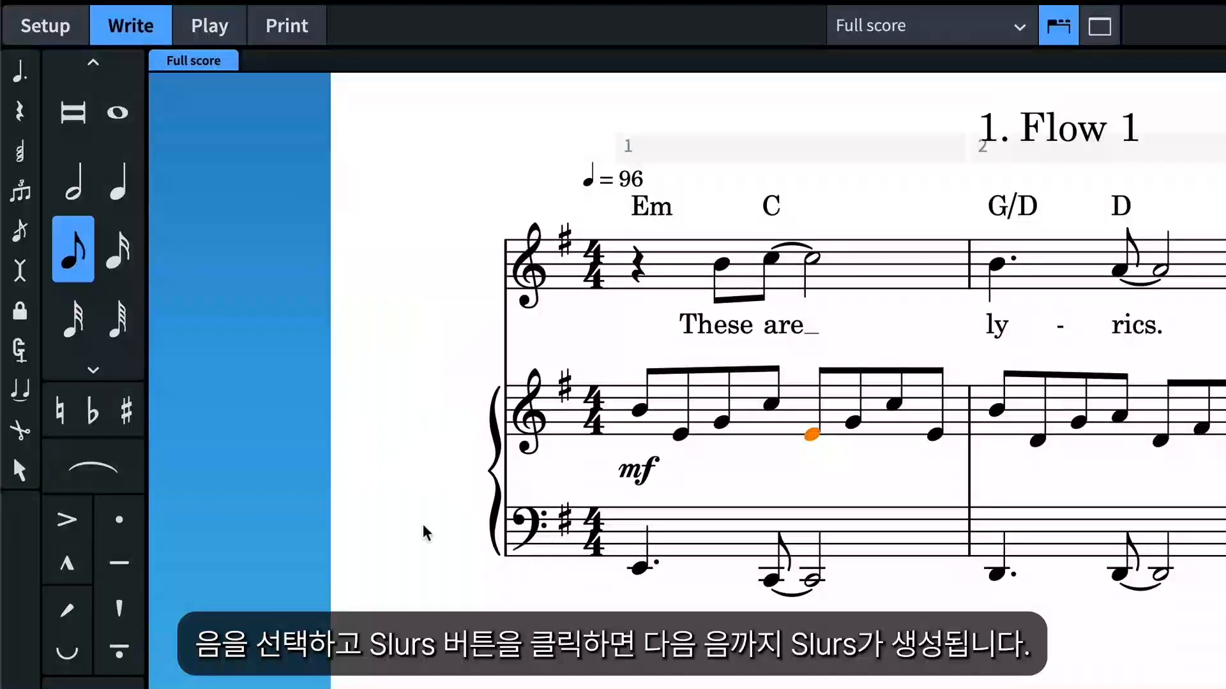
{"action": "left_click", "coordinate": [117, 478]}
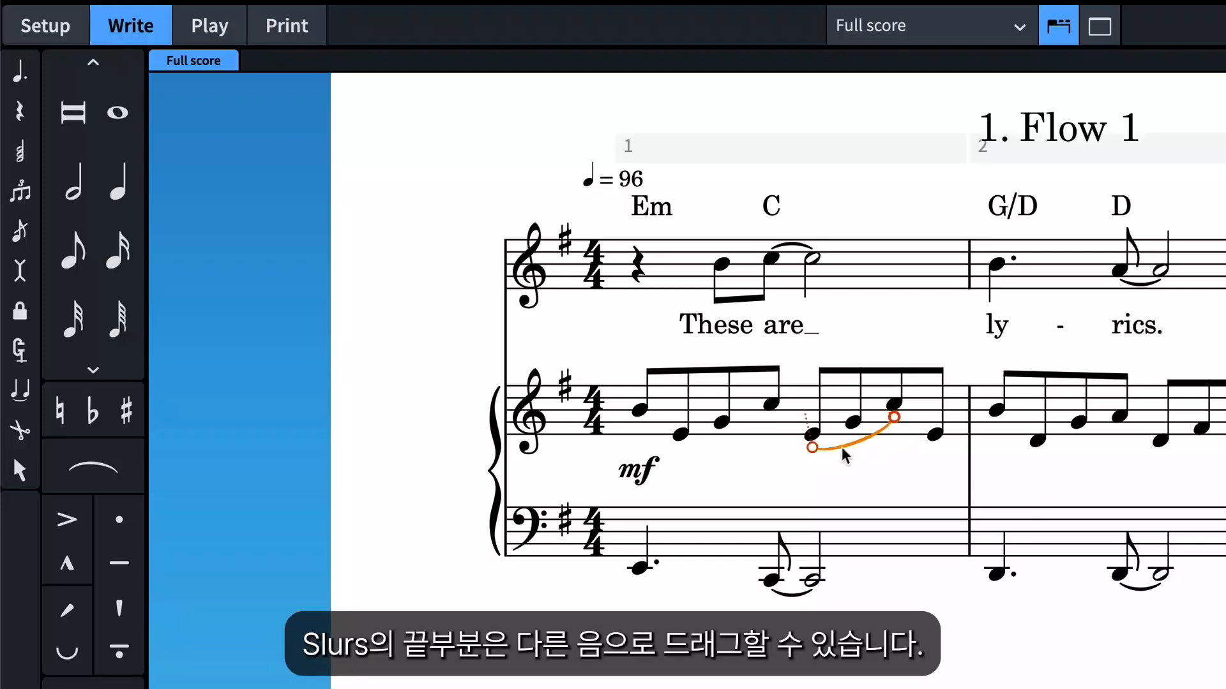
{"action": "left_click_drag", "start_coordinate": [863, 443], "coordinate": [715, 451]}
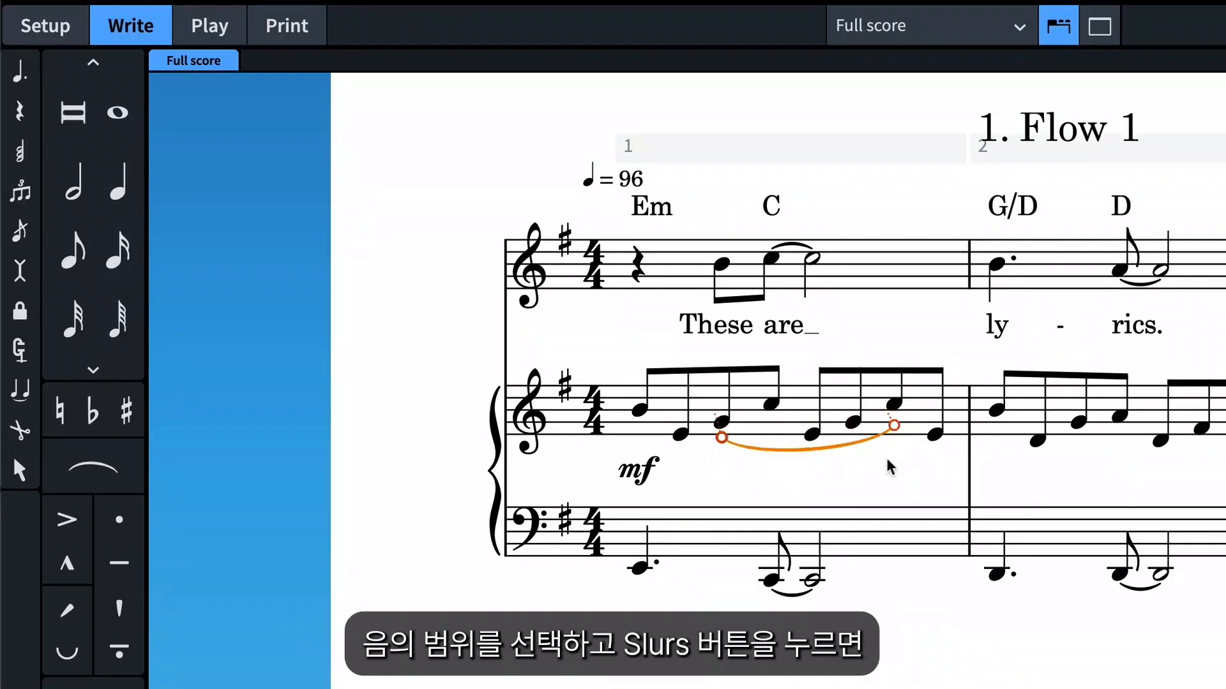
{"action": "key", "text": "Delete"}
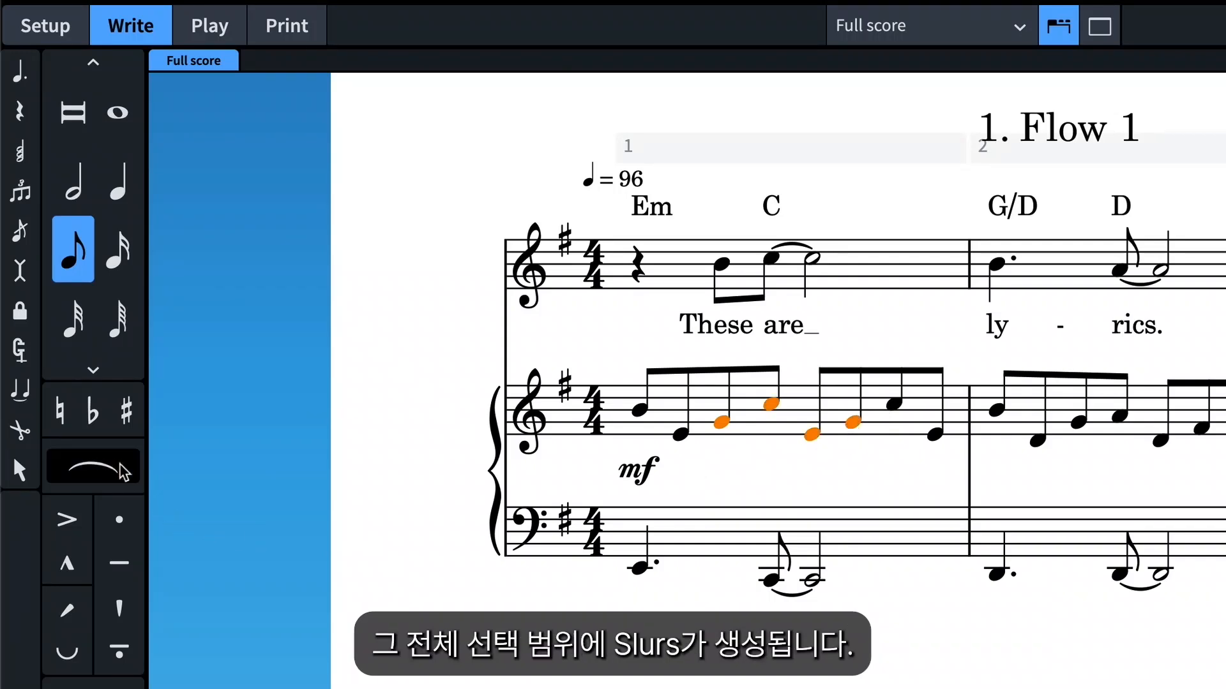
Slur the third through sixth right-hand piano notes in bar 1, and delete that slur.
{"action": "left_click", "coordinate": [92, 469]}
{"action": "key", "text": "Delete"}
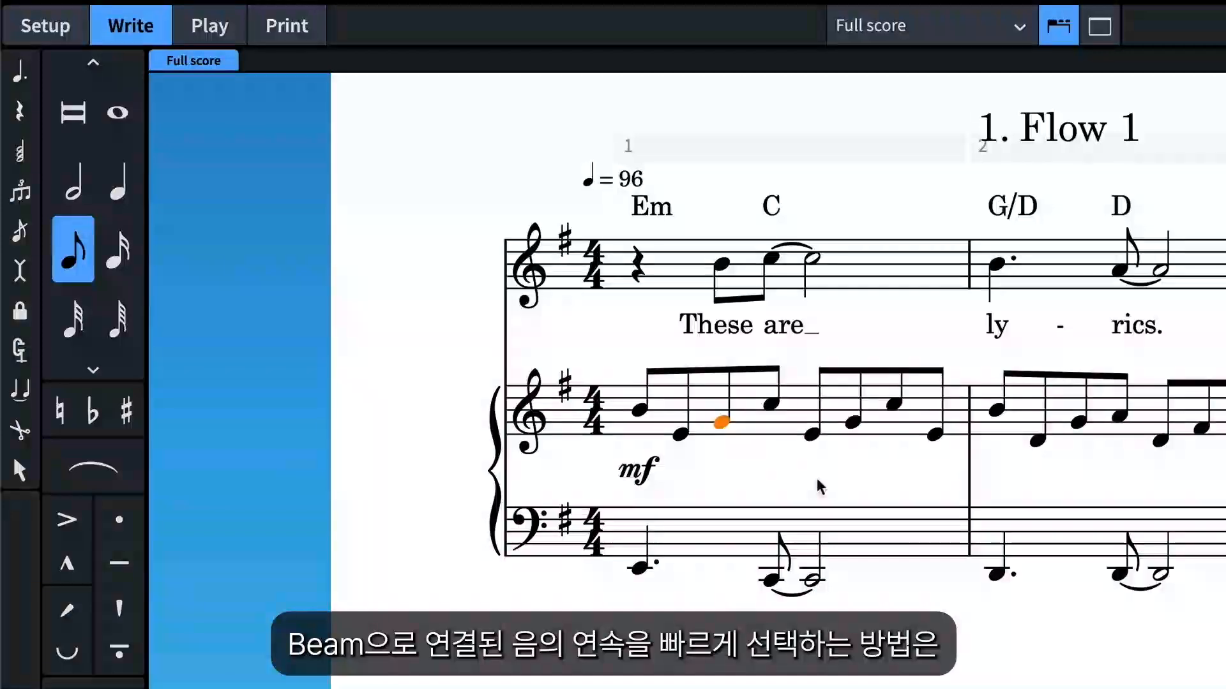
Slur each of the two beamed groups in the right-hand piano part of bar 1.
{"action": "left_click", "coordinate": [707, 370]}
{"action": "left_click", "coordinate": [92, 469]}
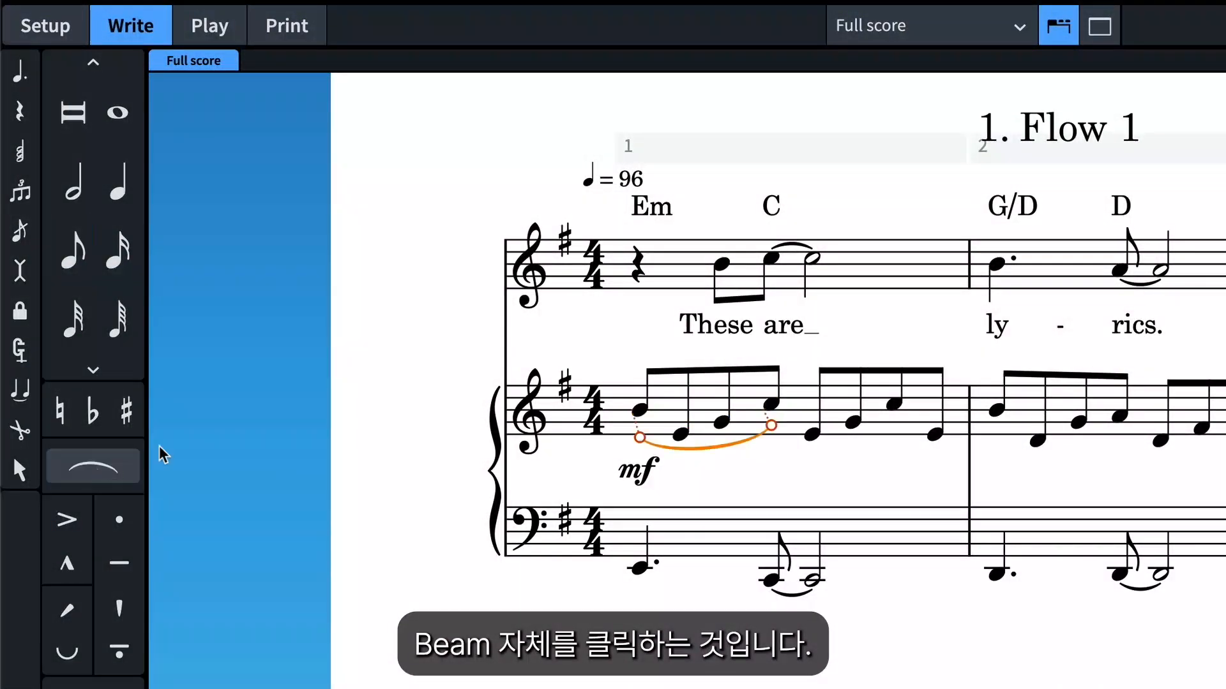
{"action": "left_click", "coordinate": [871, 379]}
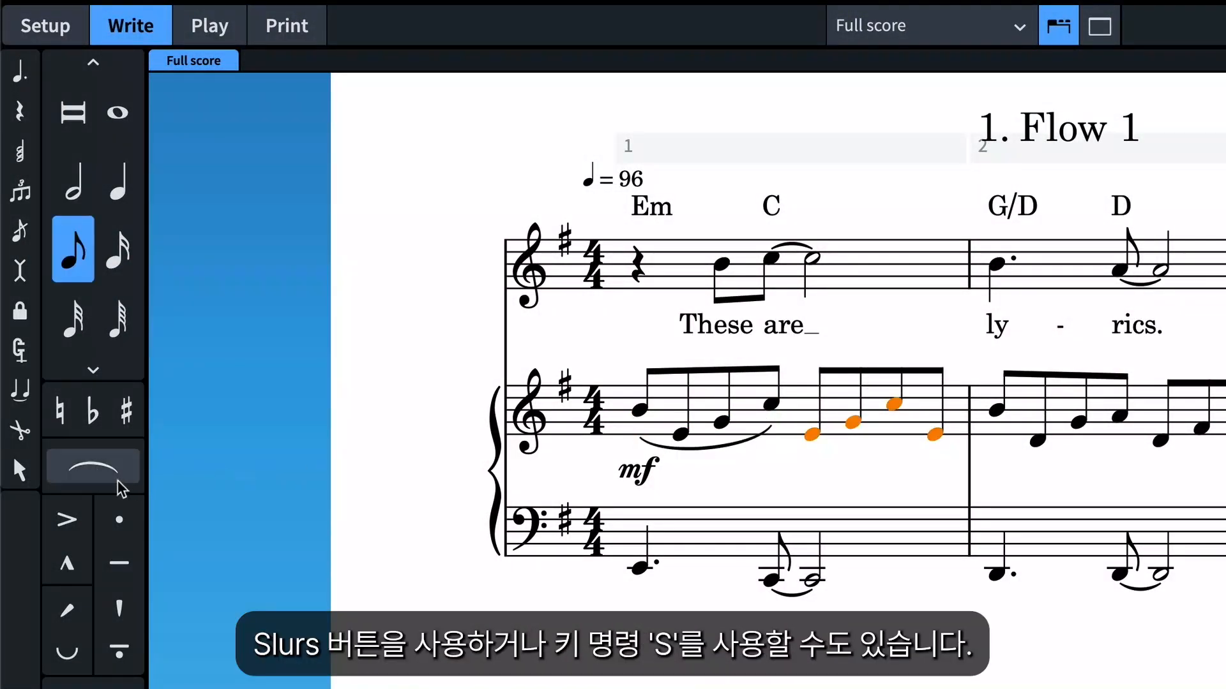
{"action": "left_click", "coordinate": [92, 469]}
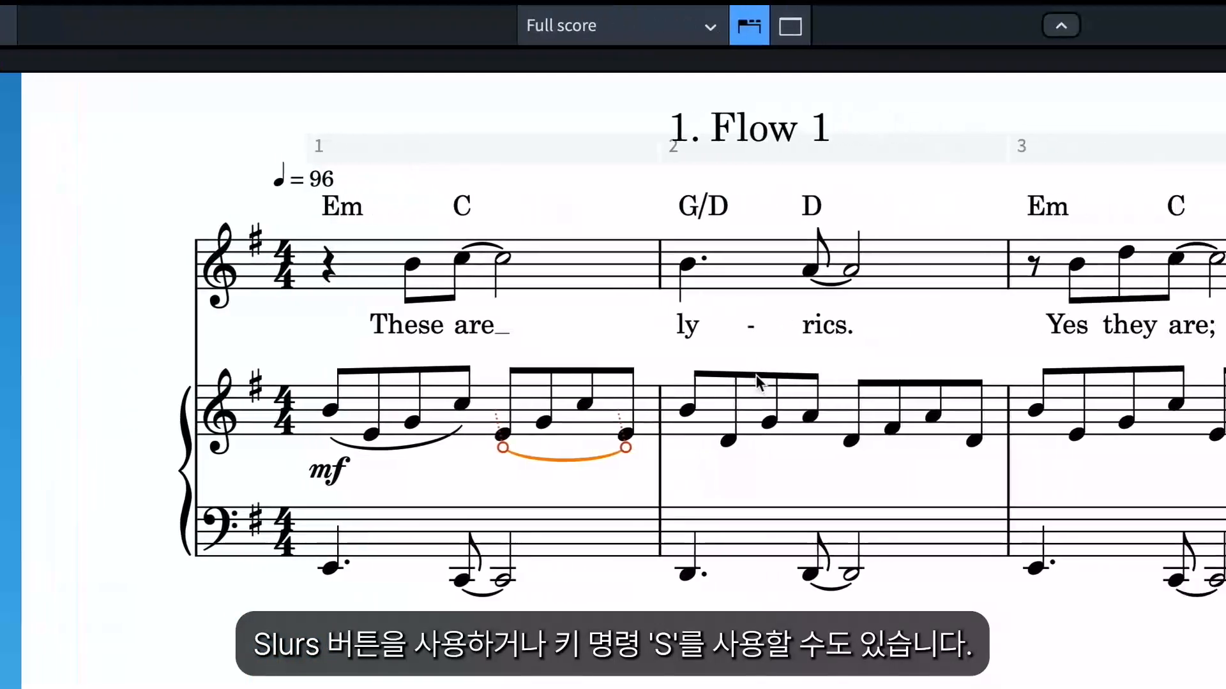
Slur every beamed right-hand piano group from bar 2 through bar 8.
{"action": "left_click", "coordinate": [1061, 375]}
{"action": "key", "text": "s"}
{"action": "left_click", "coordinate": [873, 396]}
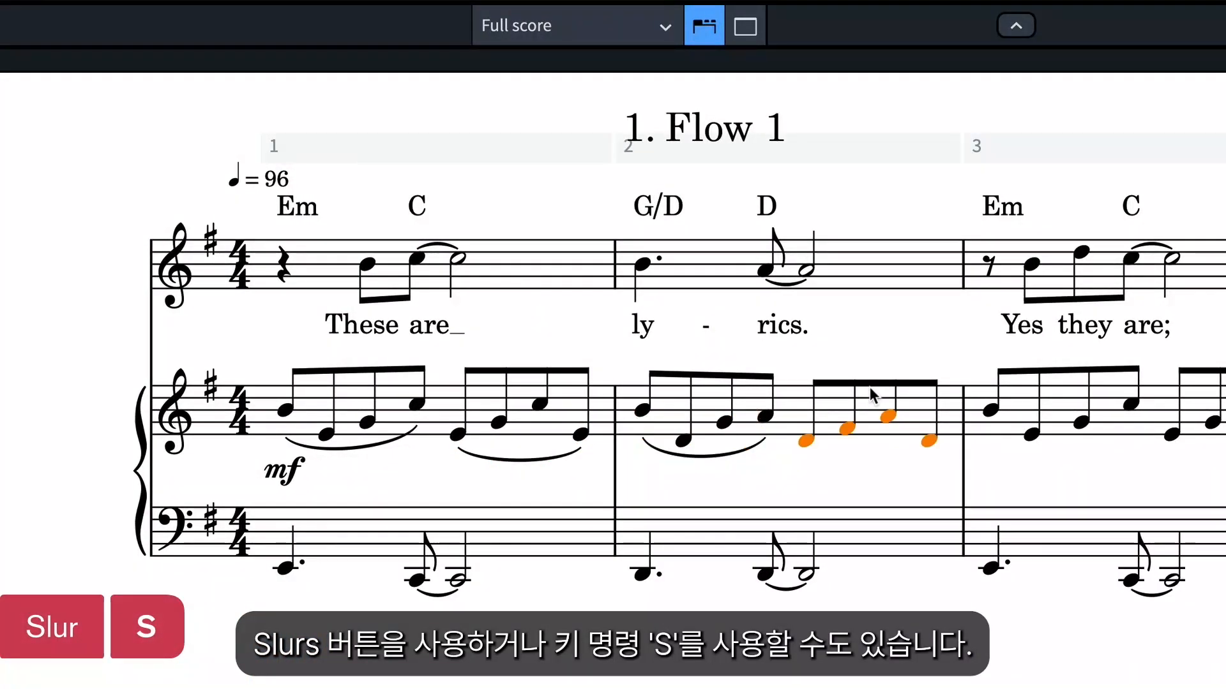
{"action": "left_click", "coordinate": [1091, 365]}
{"action": "key", "text": "s"}
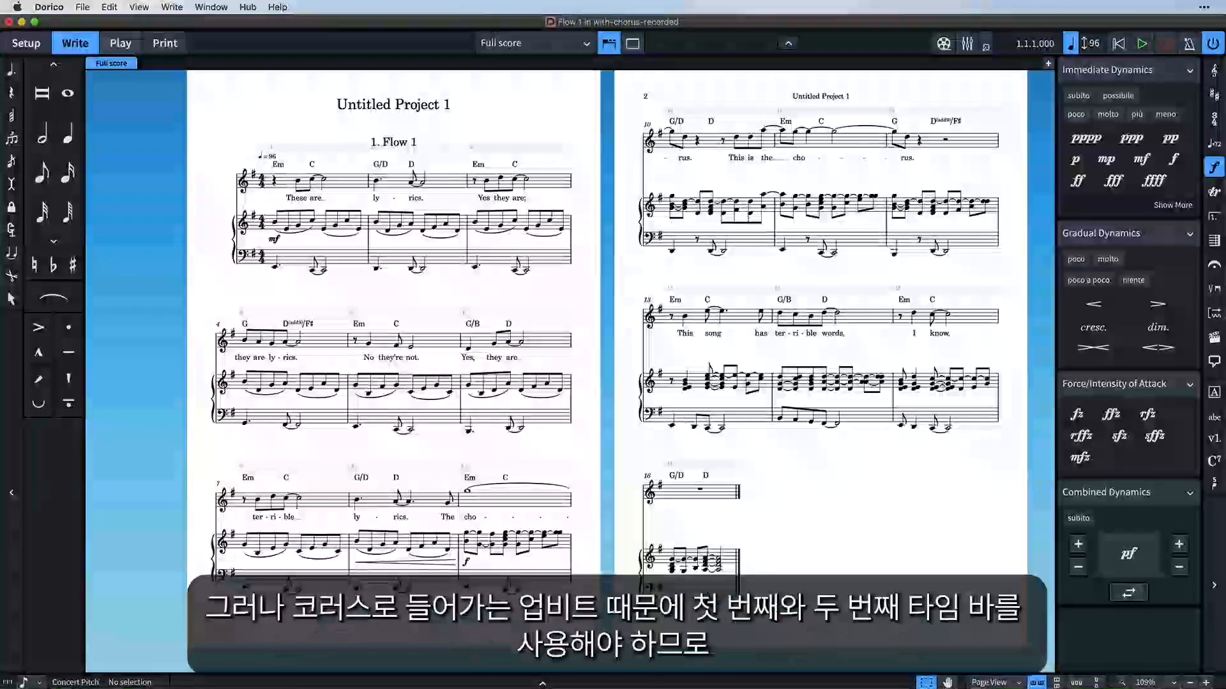
Select everything in bar 8, insert one new bar after it, and repeat the selected contents into that bar.
{"action": "scroll", "coordinate": [555, 319], "scroll_direction": "up", "scroll_amount": 2}
{"action": "scroll", "coordinate": [555, 320], "scroll_direction": "down", "scroll_amount": 5}
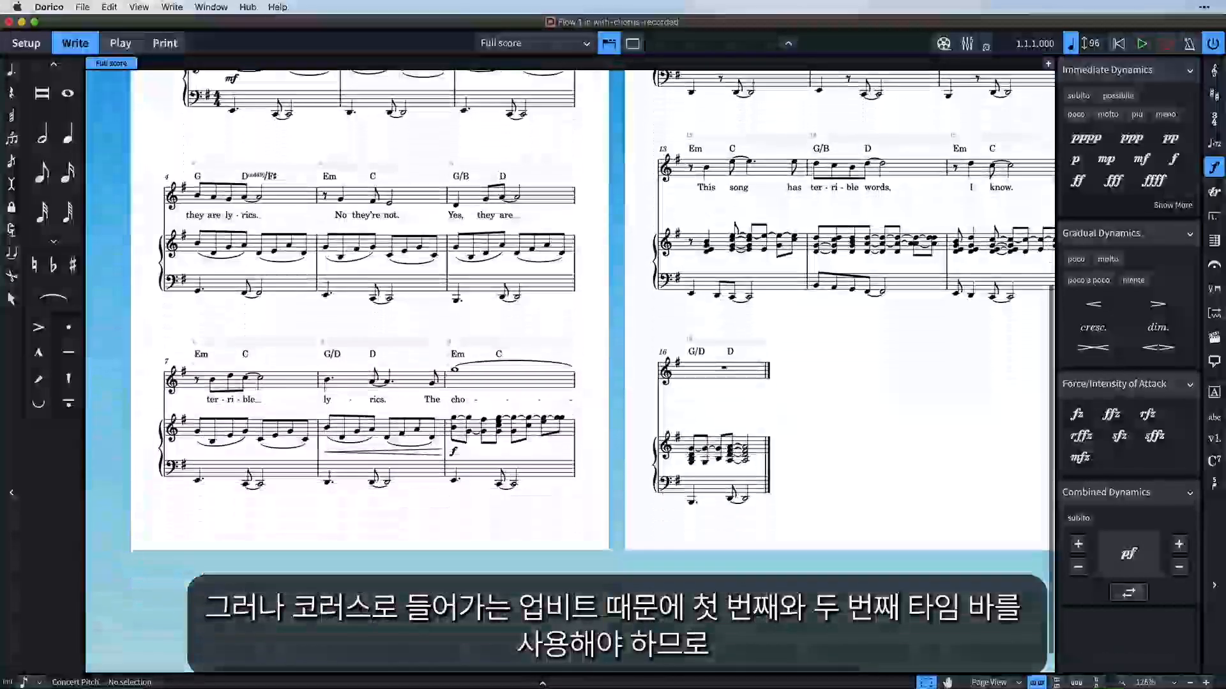
{"action": "scroll", "coordinate": [556, 319], "scroll_direction": "up", "scroll_amount": 2}
{"action": "scroll", "coordinate": [570, 339], "scroll_direction": "up", "scroll_amount": 4}
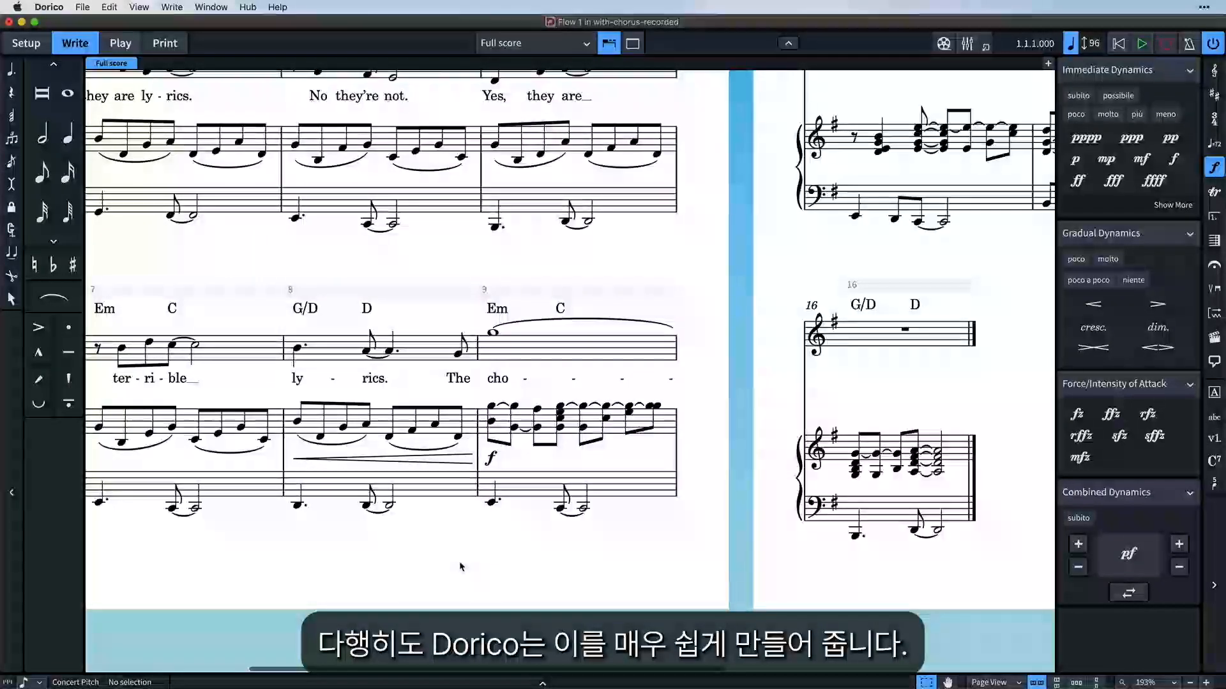
{"action": "scroll", "coordinate": [461, 566], "scroll_direction": "up", "scroll_amount": 3}
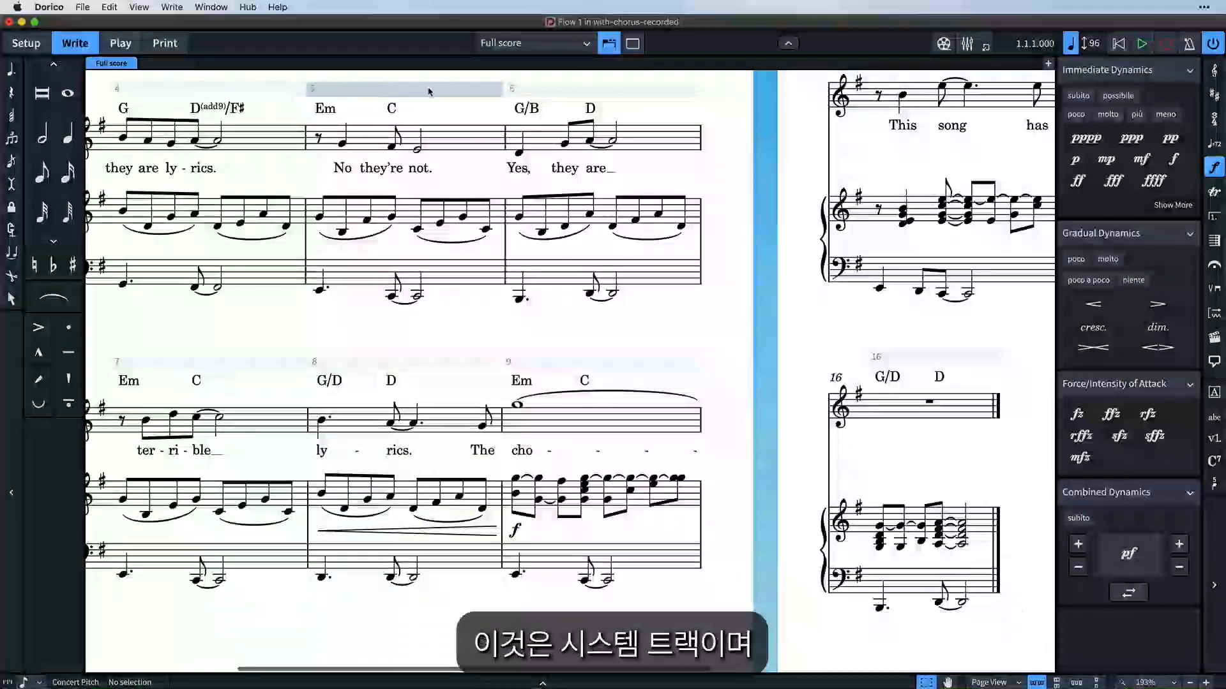
{"action": "scroll", "coordinate": [489, 311], "scroll_direction": "down", "scroll_amount": 3}
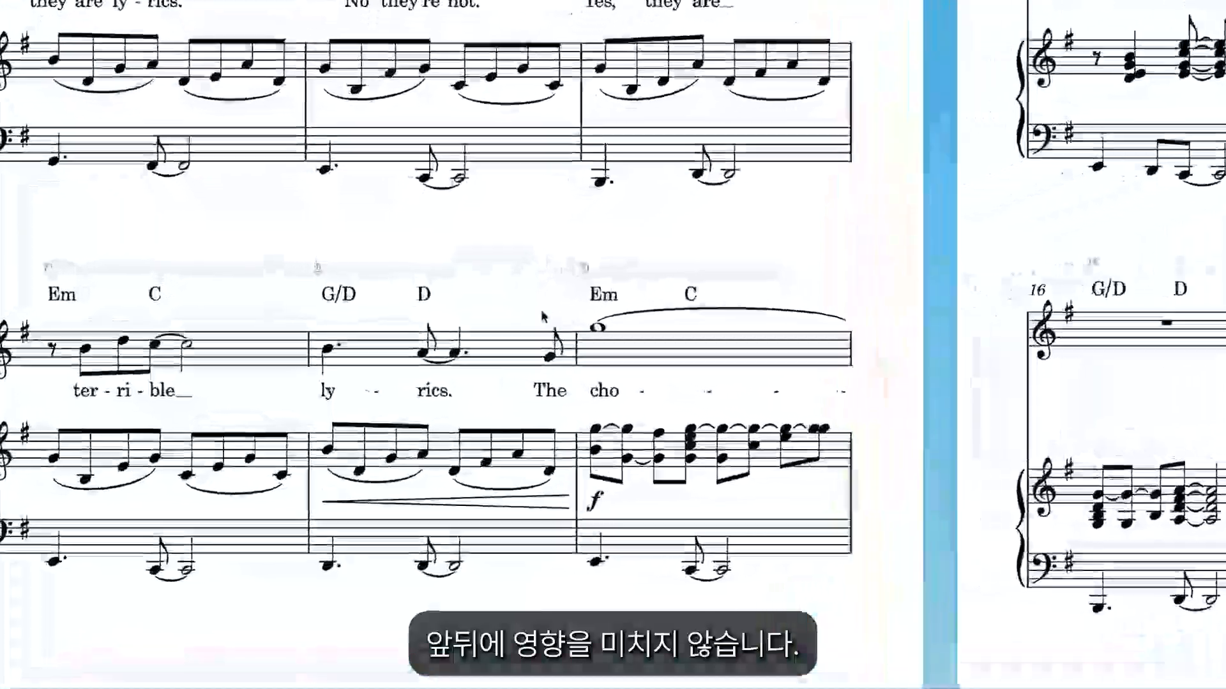
{"action": "mouse_move", "coordinate": [510, 271]}
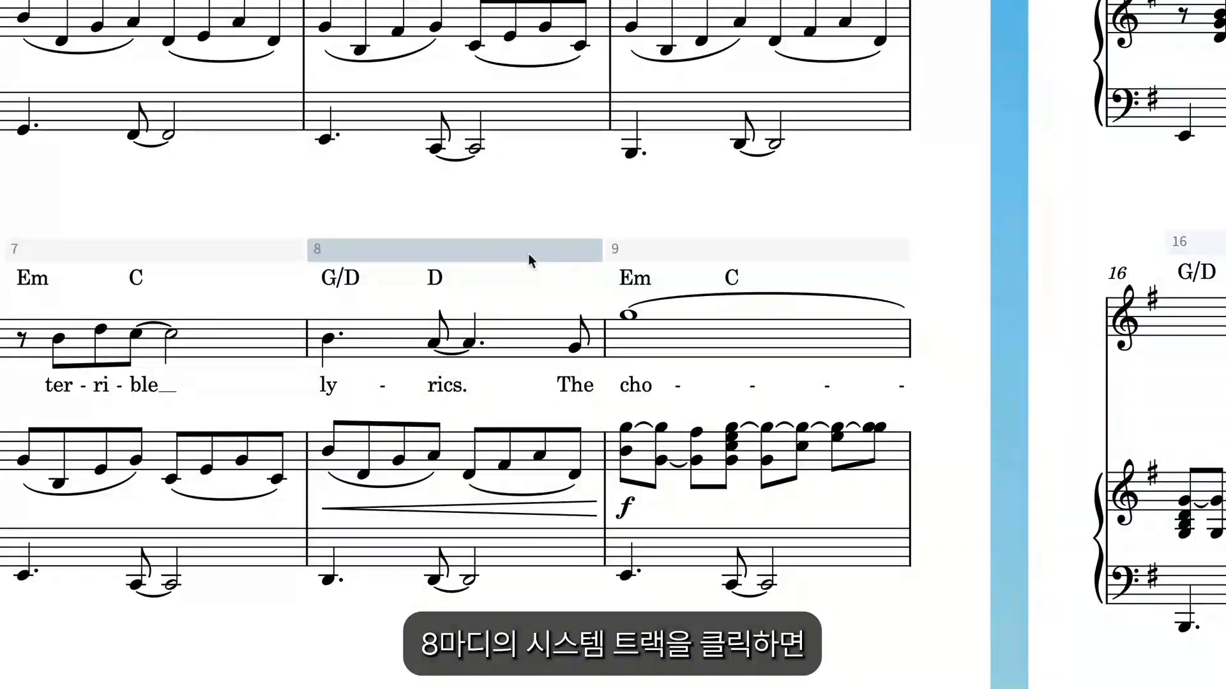
{"action": "left_click", "coordinate": [496, 254]}
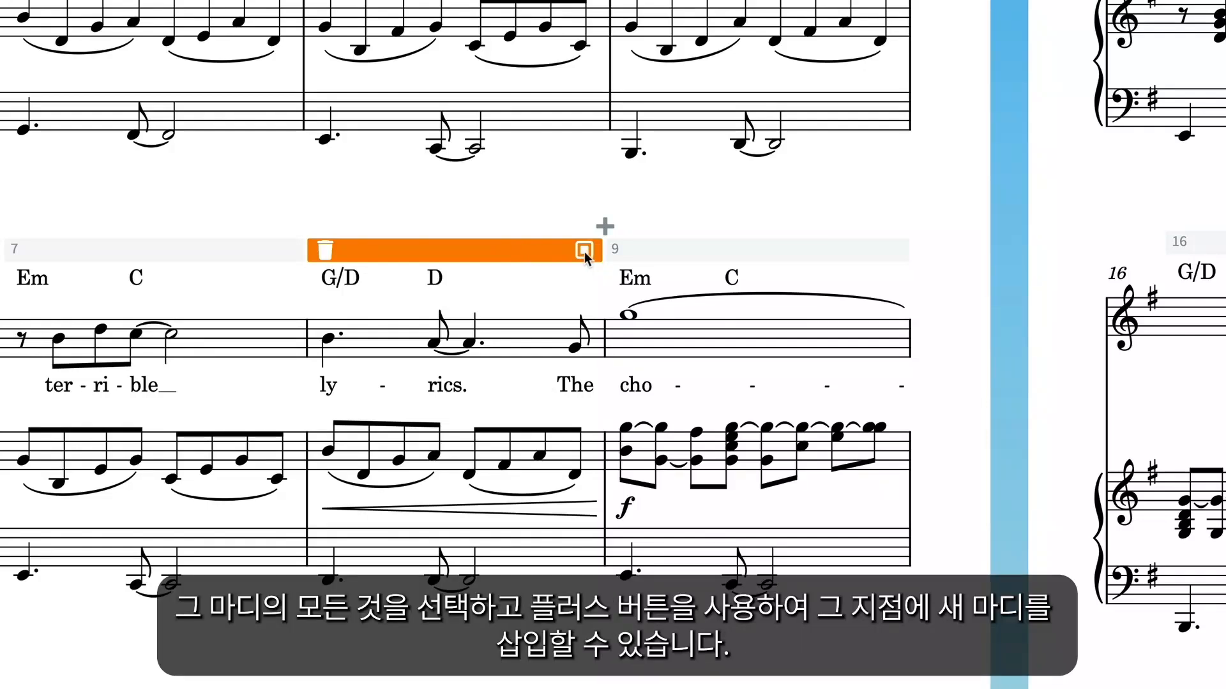
{"action": "left_click", "coordinate": [584, 251]}
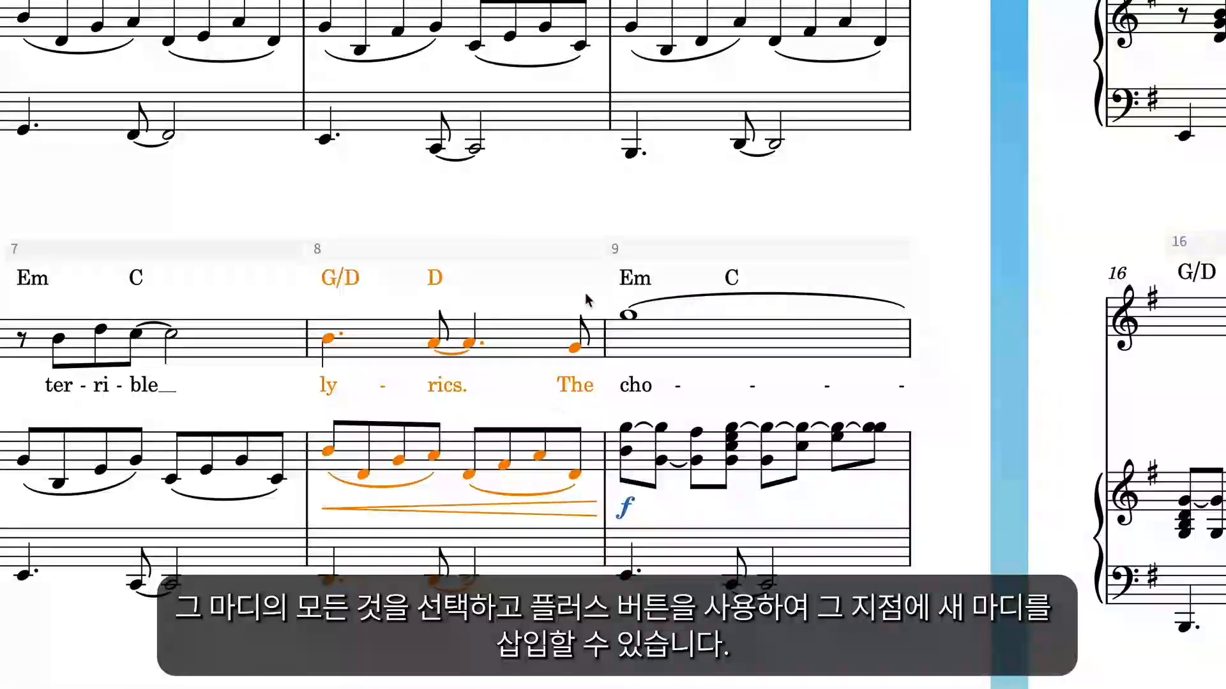
{"action": "left_click", "coordinate": [569, 254]}
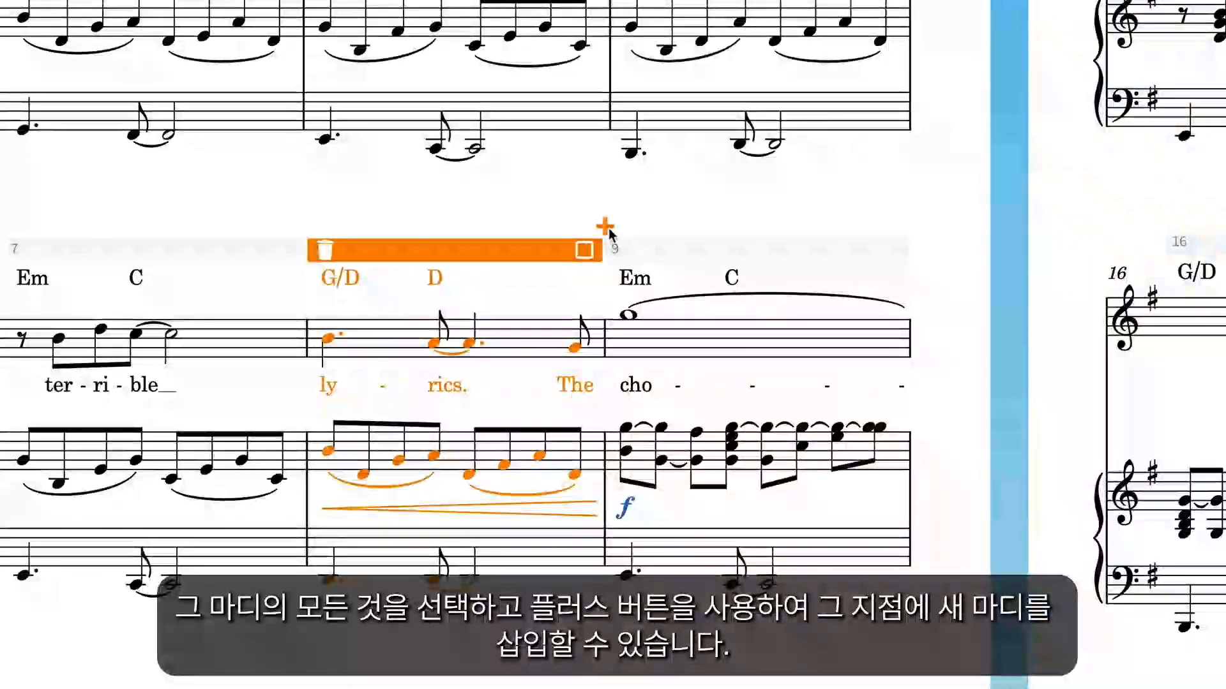
{"action": "left_click", "coordinate": [604, 227]}
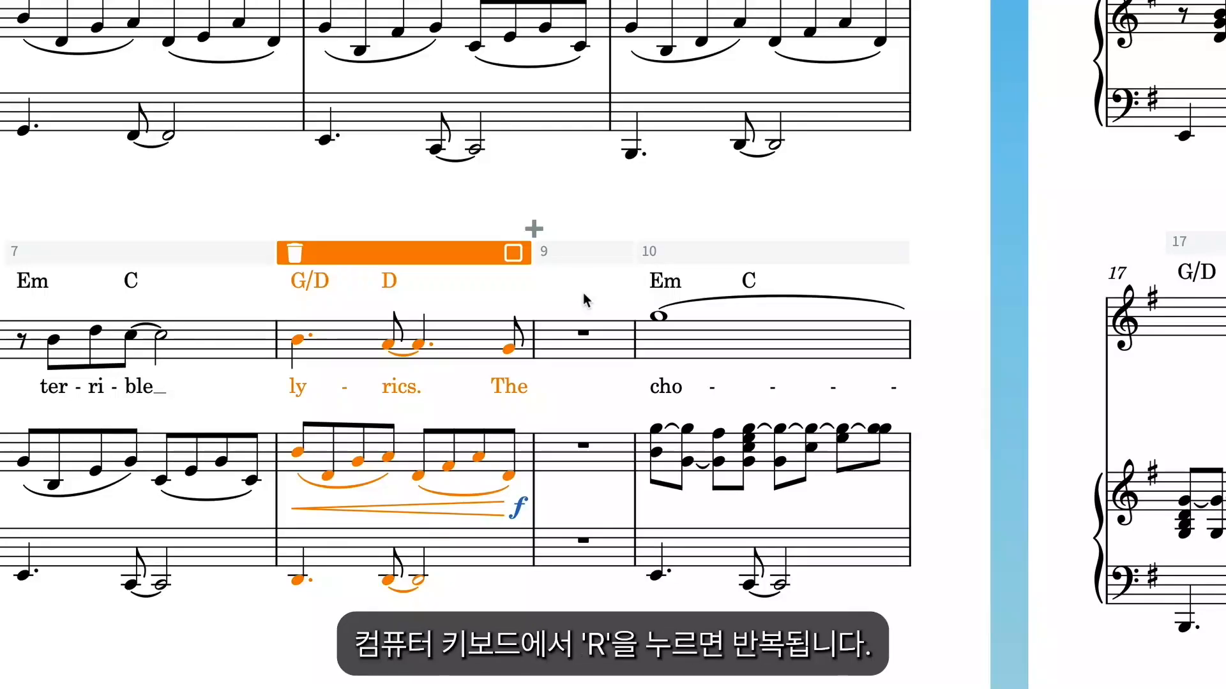
{"action": "key", "text": "r"}
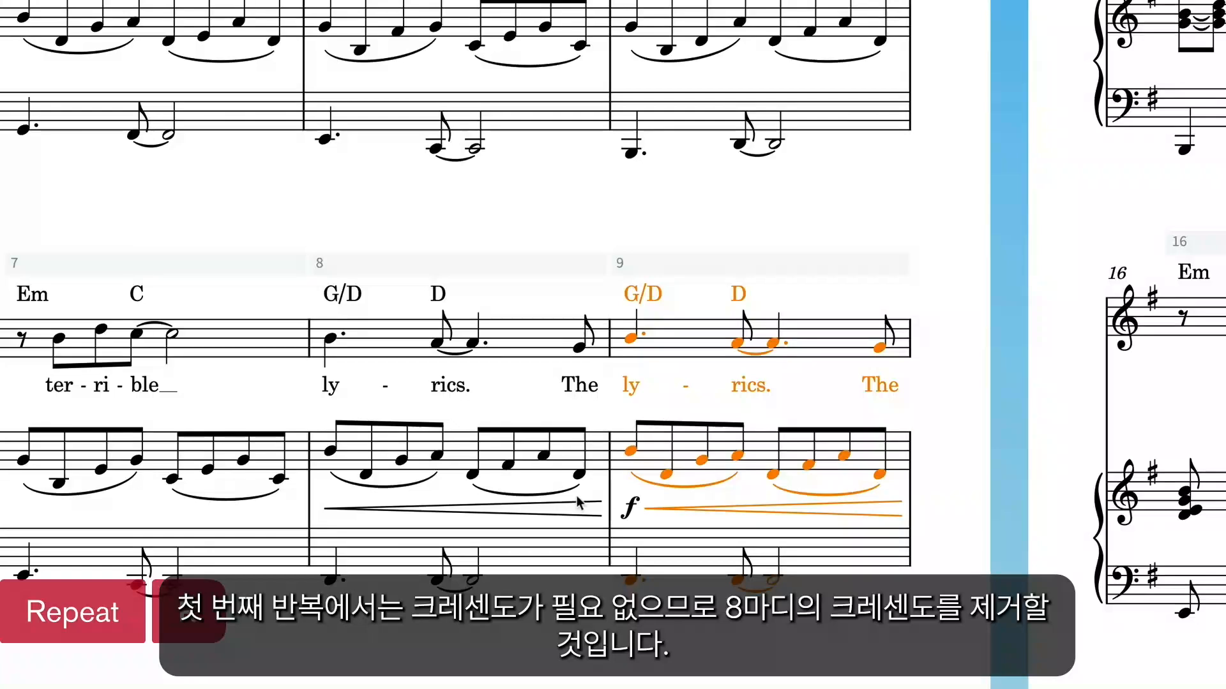
Delete the crescendo hairpin in bar 8 with its f dynamic, and the bar's upbeat vocal note with the lyric "The".
{"action": "left_click", "coordinate": [562, 517]}
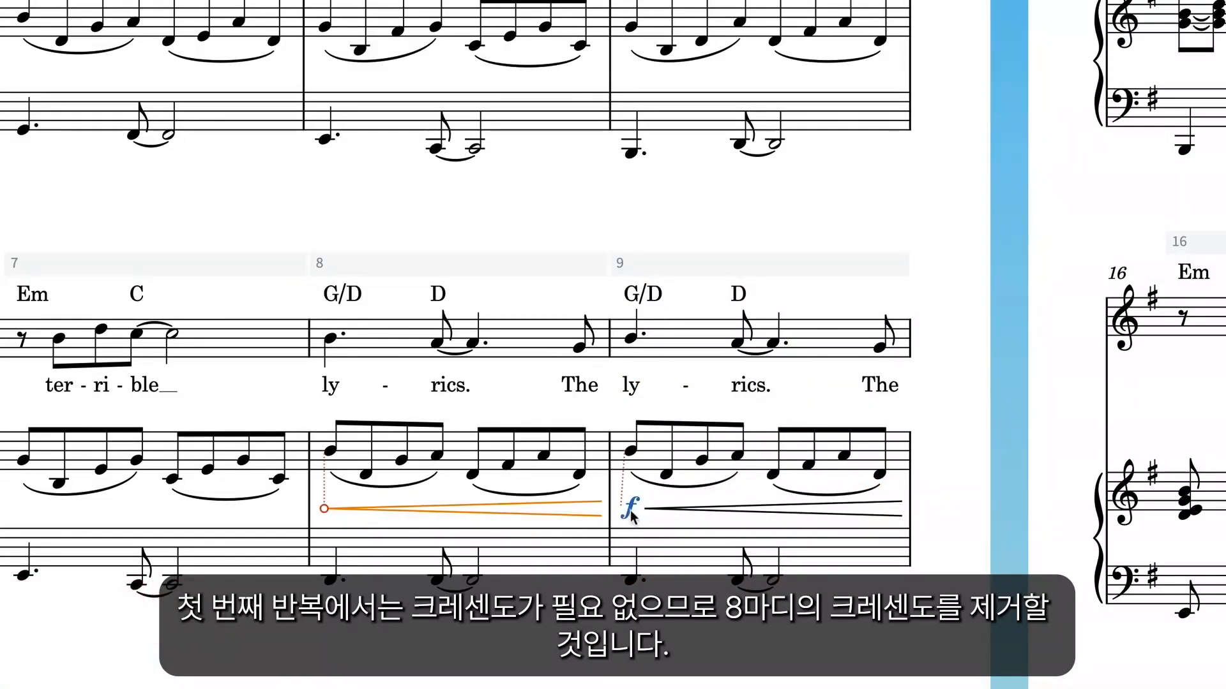
{"action": "key", "text": "Delete"}
{"action": "left_click", "coordinate": [578, 349]}
{"action": "left_click", "coordinate": [580, 389]}
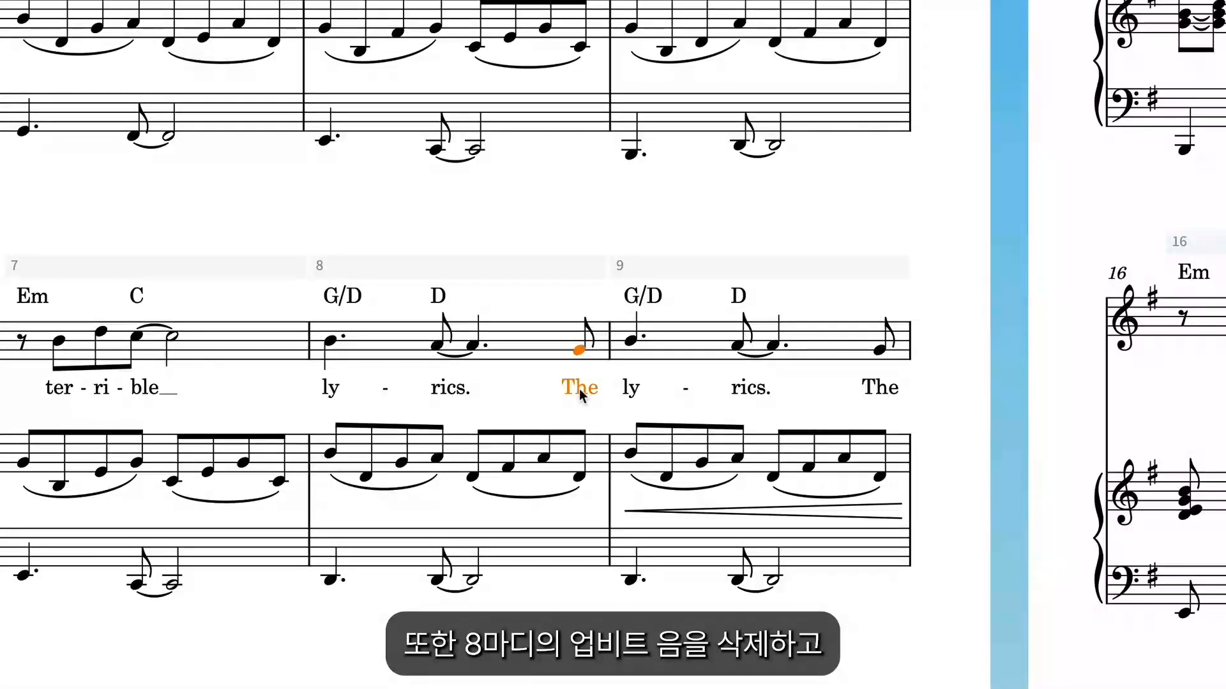
{"action": "key", "text": "Delete"}
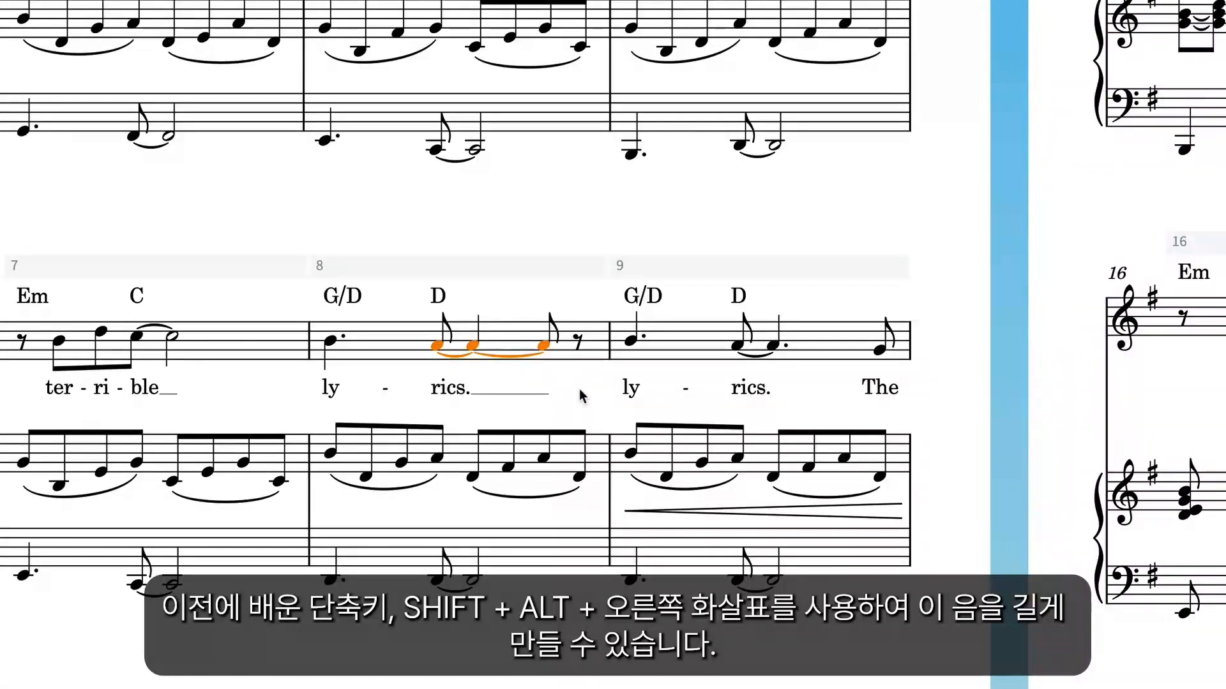
Lengthen the tied vocal note on "rics." to the end of bar 8, and hide the system track.
{"action": "key", "text": "shift+alt+Right"}
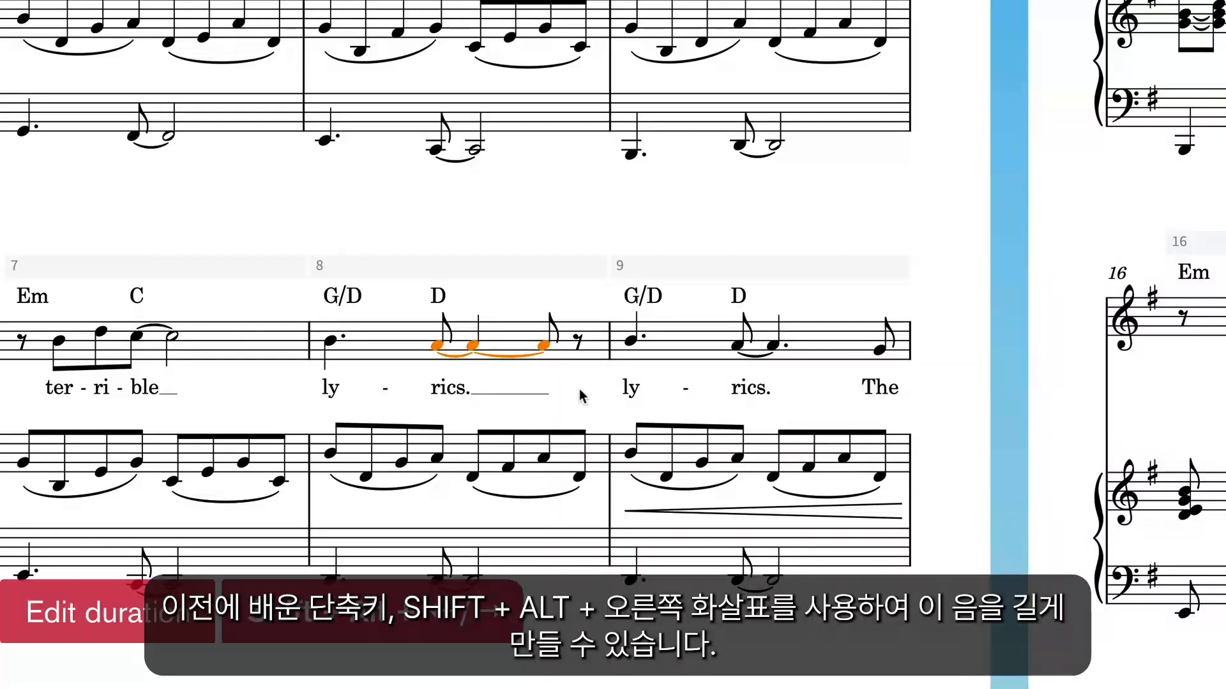
{"action": "key", "text": "shift+alt+Right"}
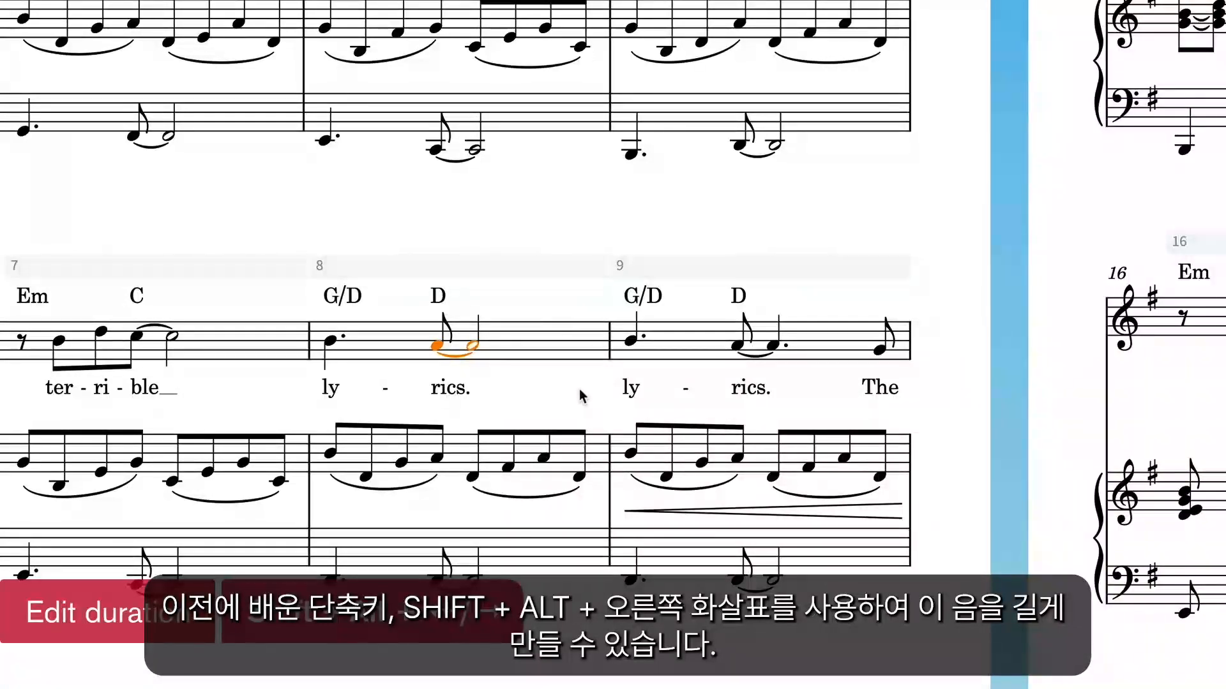
{"action": "left_click", "coordinate": [263, 14]}
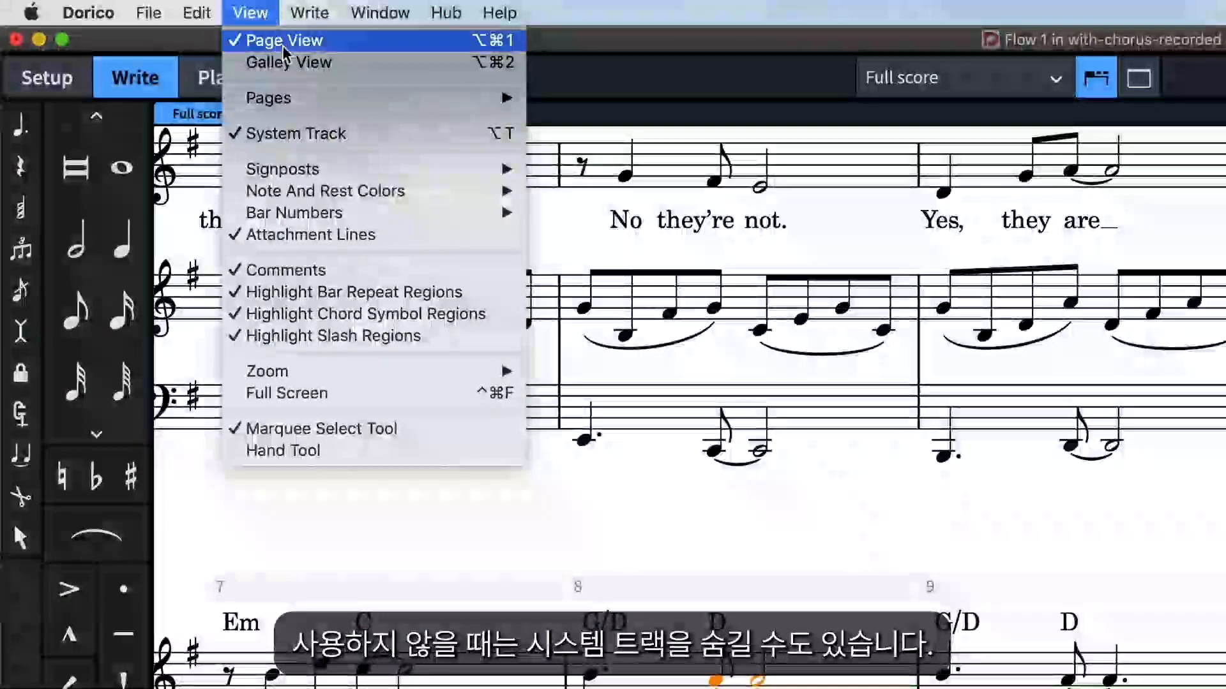
{"action": "left_click", "coordinate": [358, 138]}
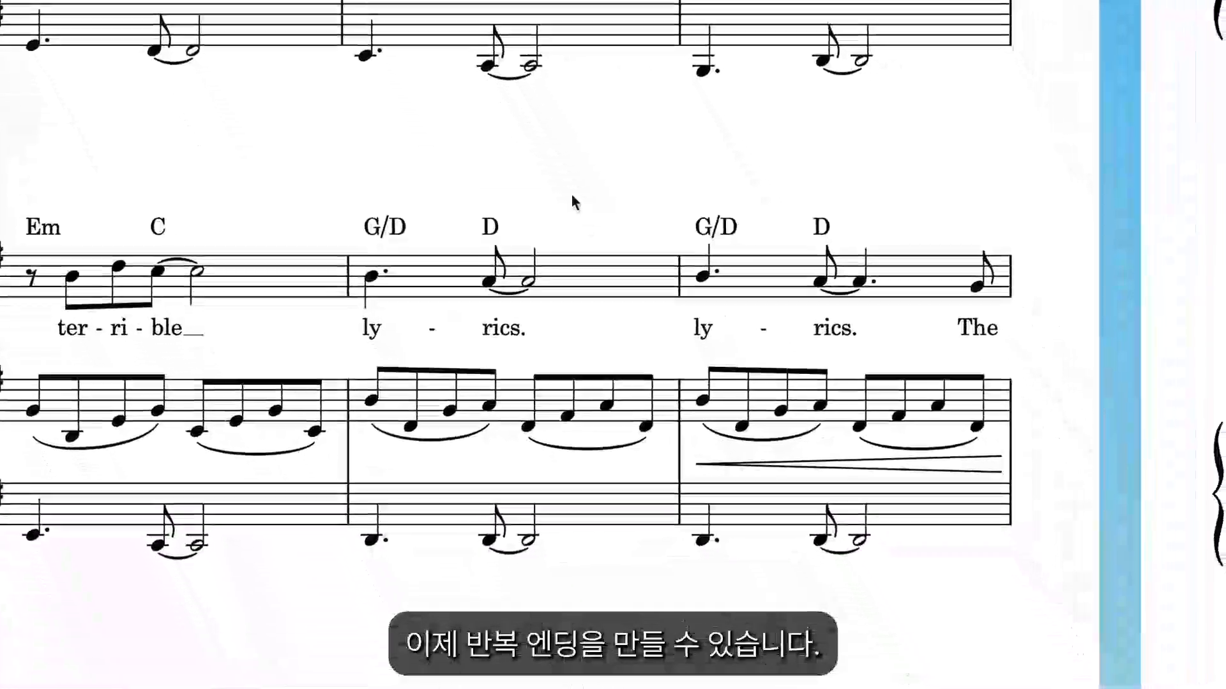
Create first and second repeat endings over bars 8 and 9, starting from the vocal part of bar 8.
{"action": "left_click", "coordinate": [576, 266]}
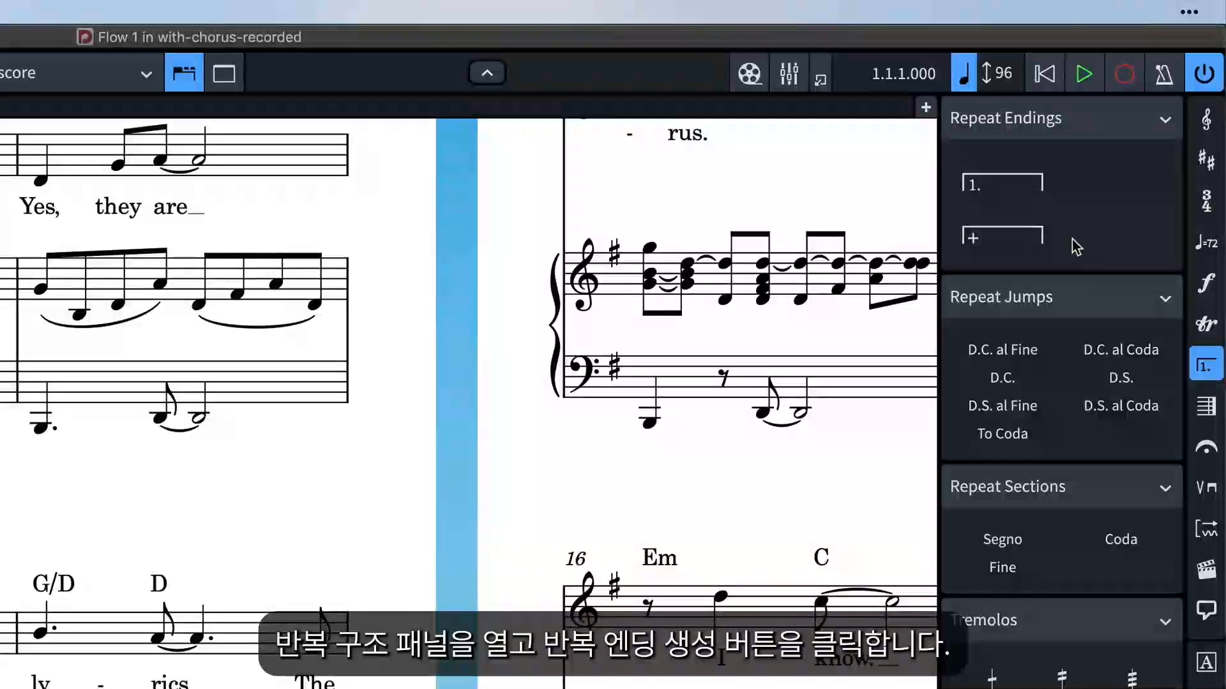
{"action": "left_click", "coordinate": [1018, 188]}
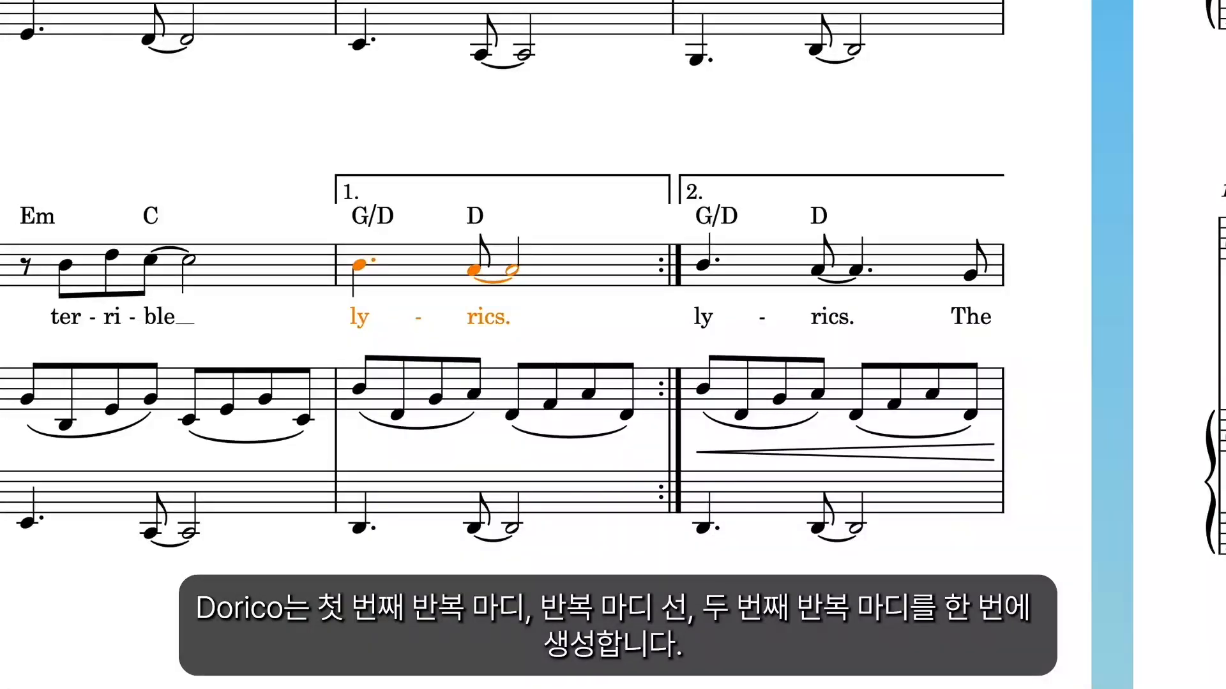
{"action": "left_click", "coordinate": [581, 174]}
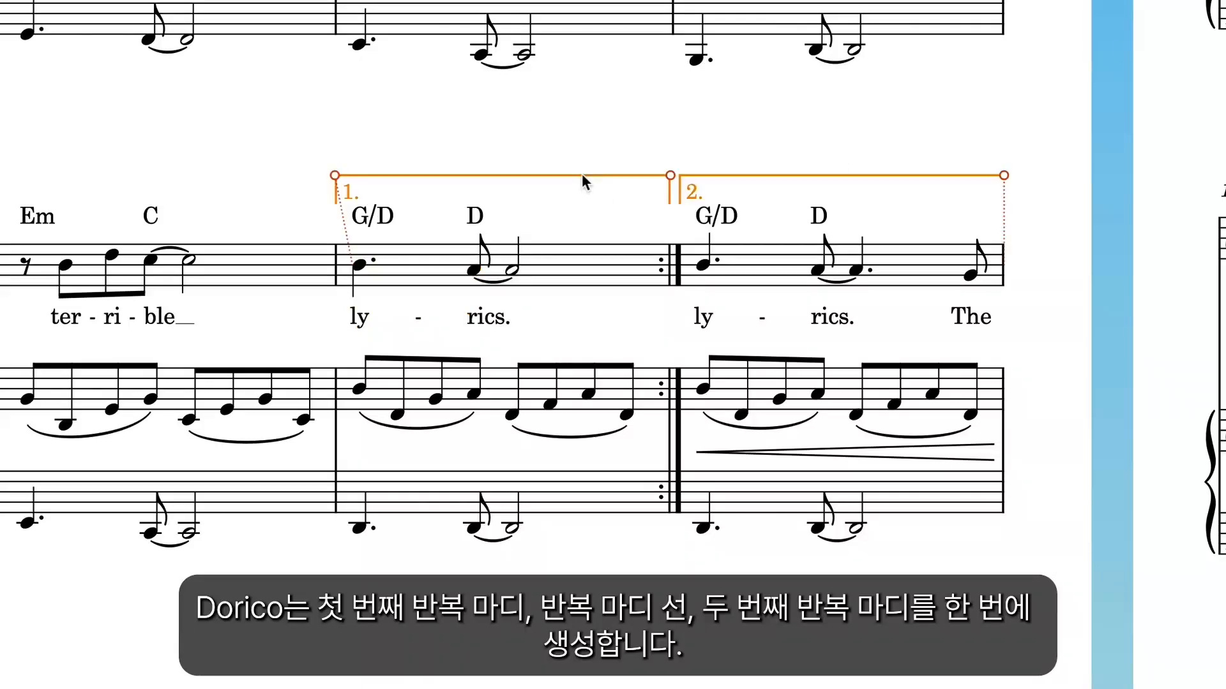
{"action": "left_click", "coordinate": [676, 270]}
{"action": "left_click", "coordinate": [692, 190]}
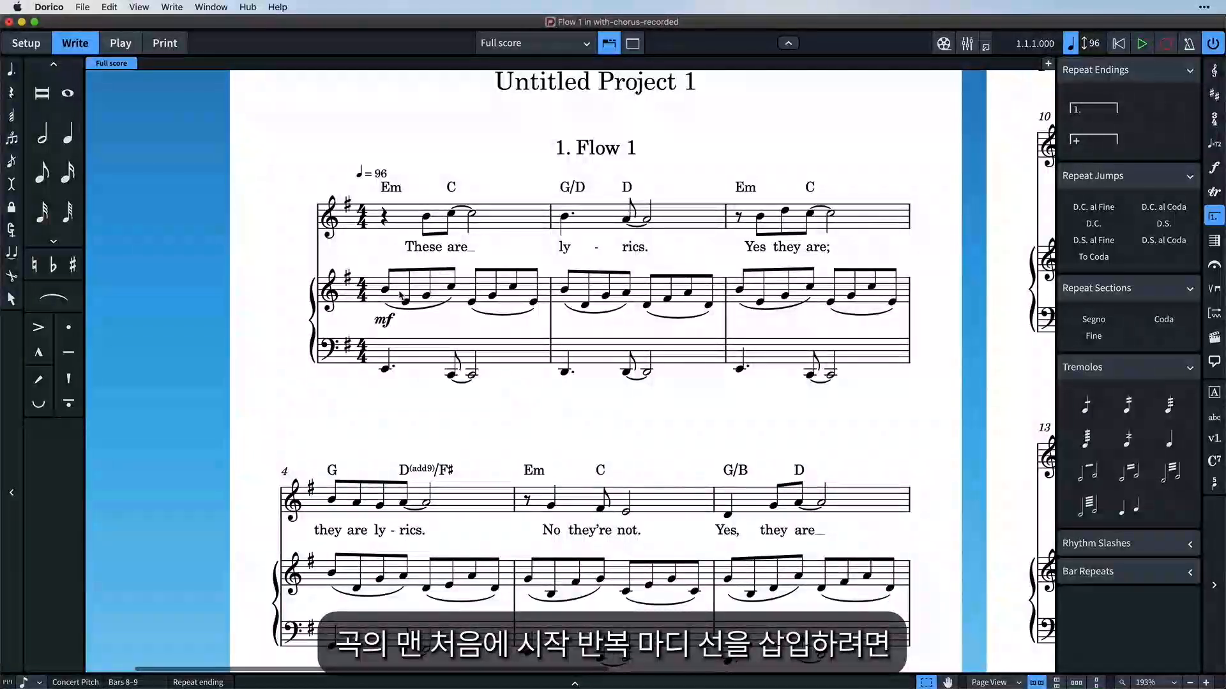
Add a start repeat barline at the first right-hand piano note of bar 1.
{"action": "left_click", "coordinate": [386, 289]}
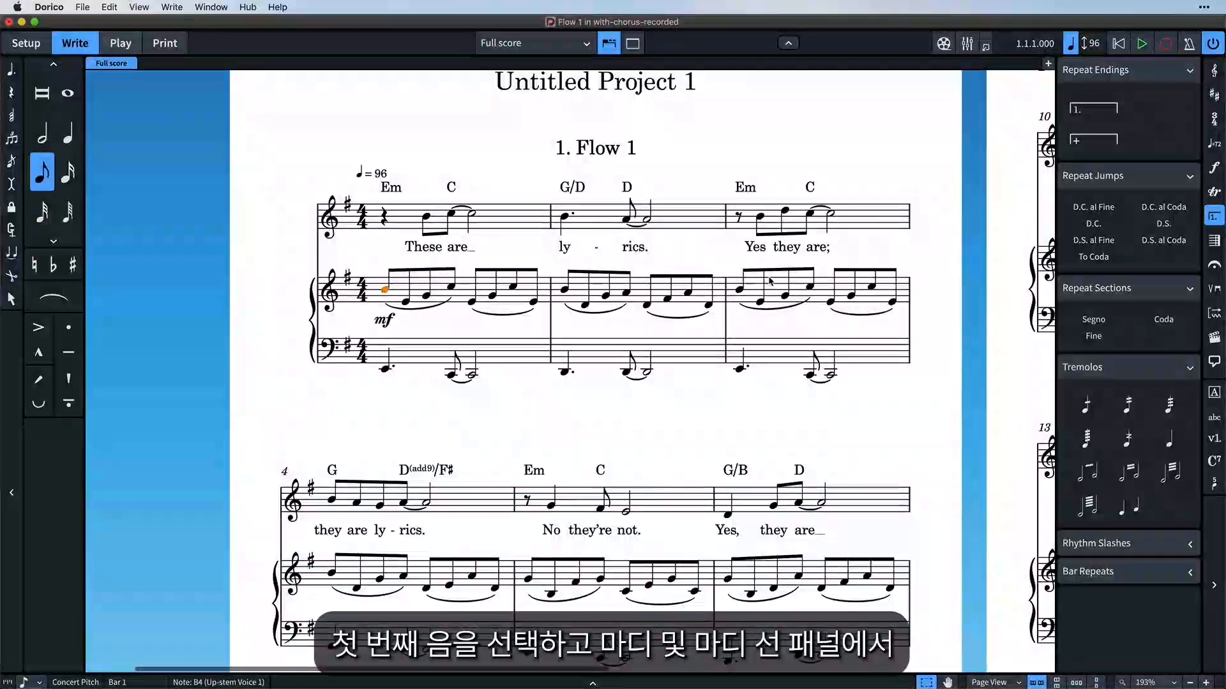
{"action": "left_click", "coordinate": [1213, 241]}
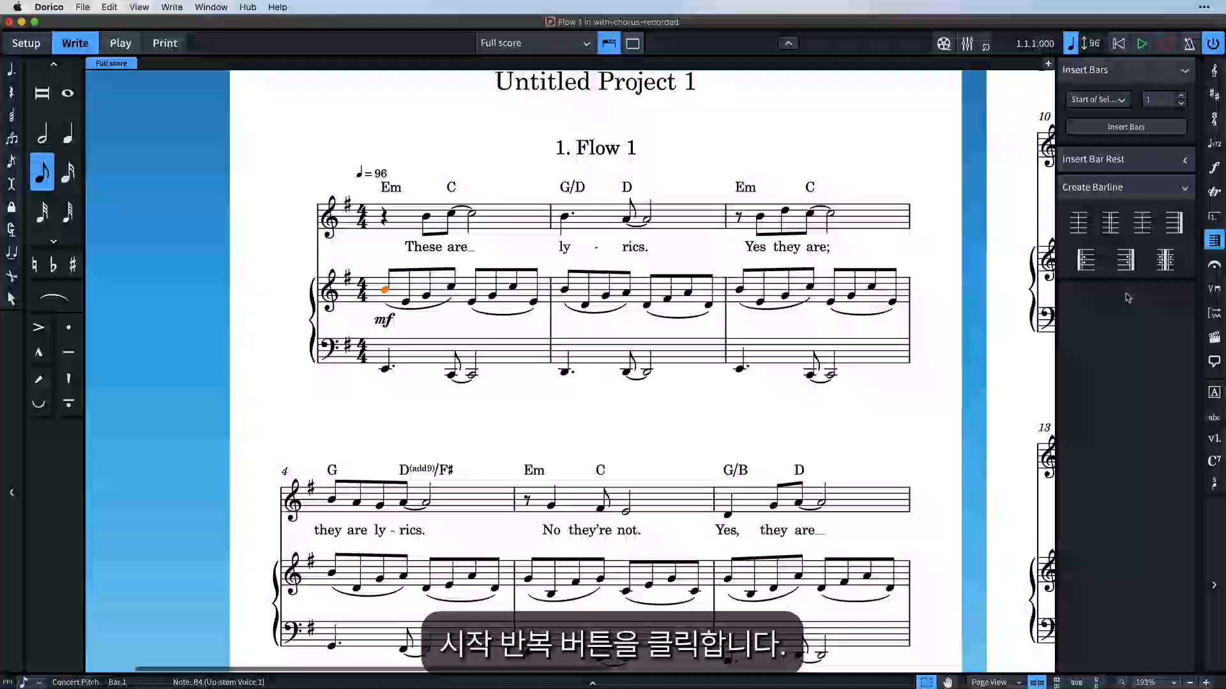
{"action": "left_click", "coordinate": [1091, 264]}
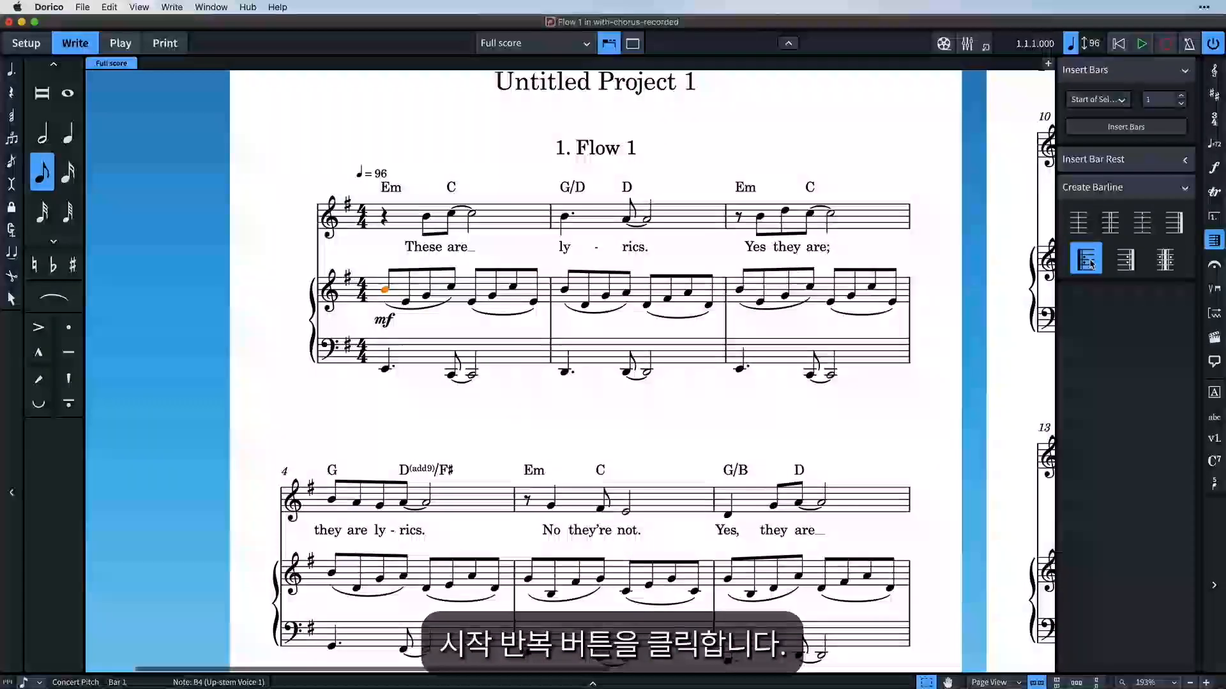
{"action": "key", "text": "Escape"}
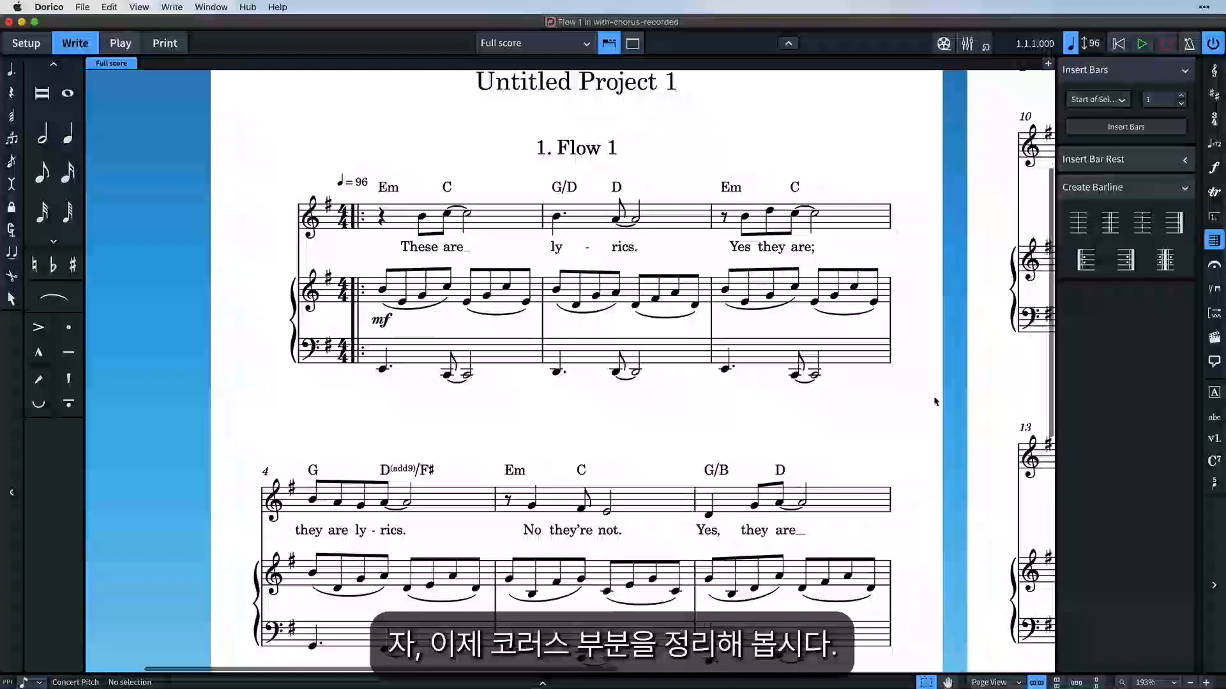
Turn the first left-hand piano notes of bars 11, 12 and 13 into dotted quarter notes.
{"action": "scroll", "coordinate": [935, 401], "scroll_direction": "right", "scroll_amount": 10}
{"action": "scroll", "coordinate": [935, 401], "scroll_direction": "right", "scroll_amount": 4}
{"action": "scroll", "coordinate": [935, 401], "scroll_direction": "down", "scroll_amount": 1}
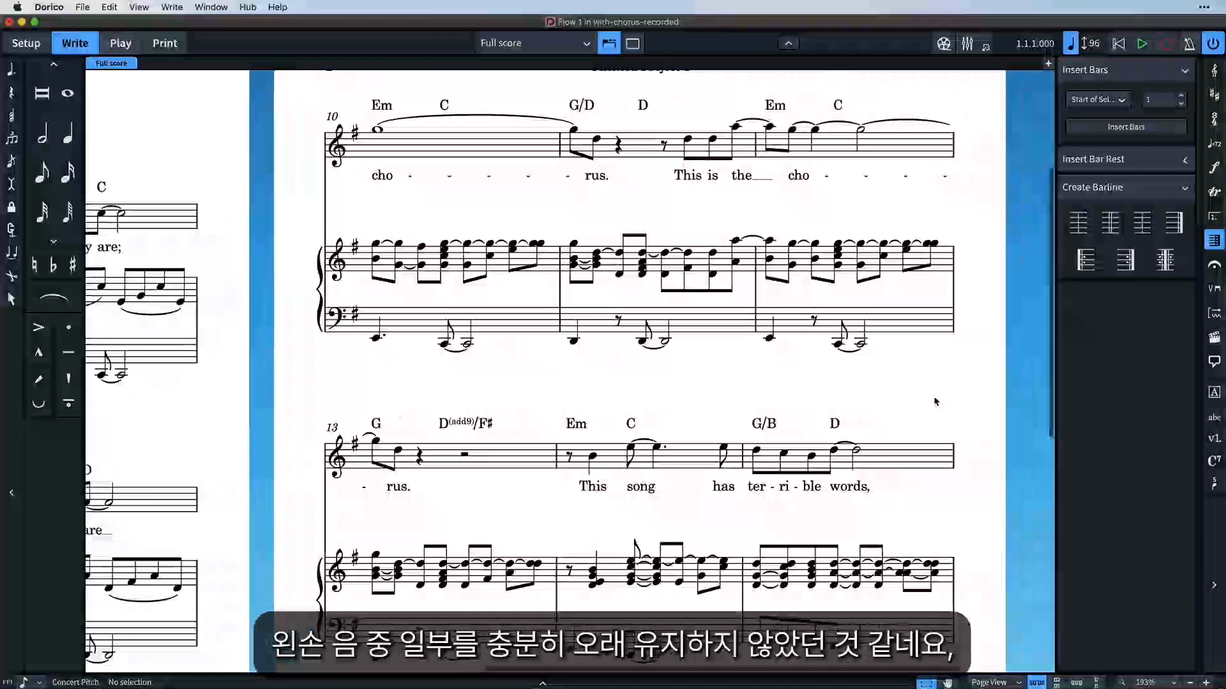
{"action": "scroll", "coordinate": [782, 399], "scroll_direction": "down", "scroll_amount": 3}
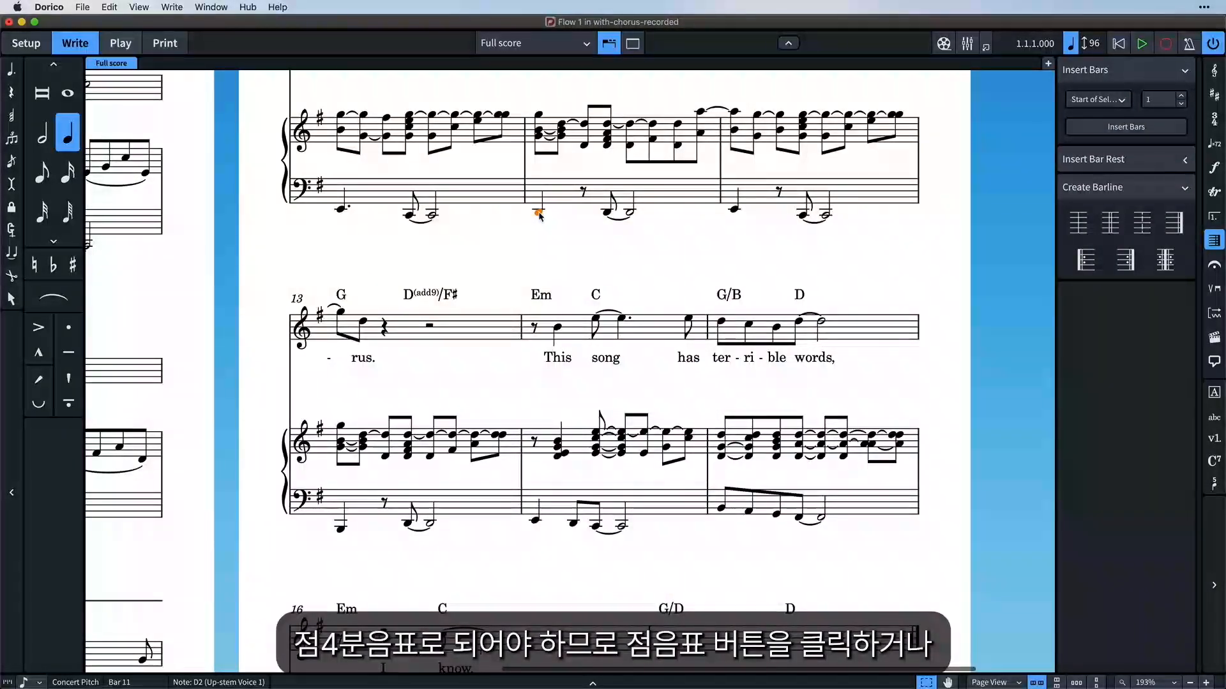
{"action": "key", "text": "period"}
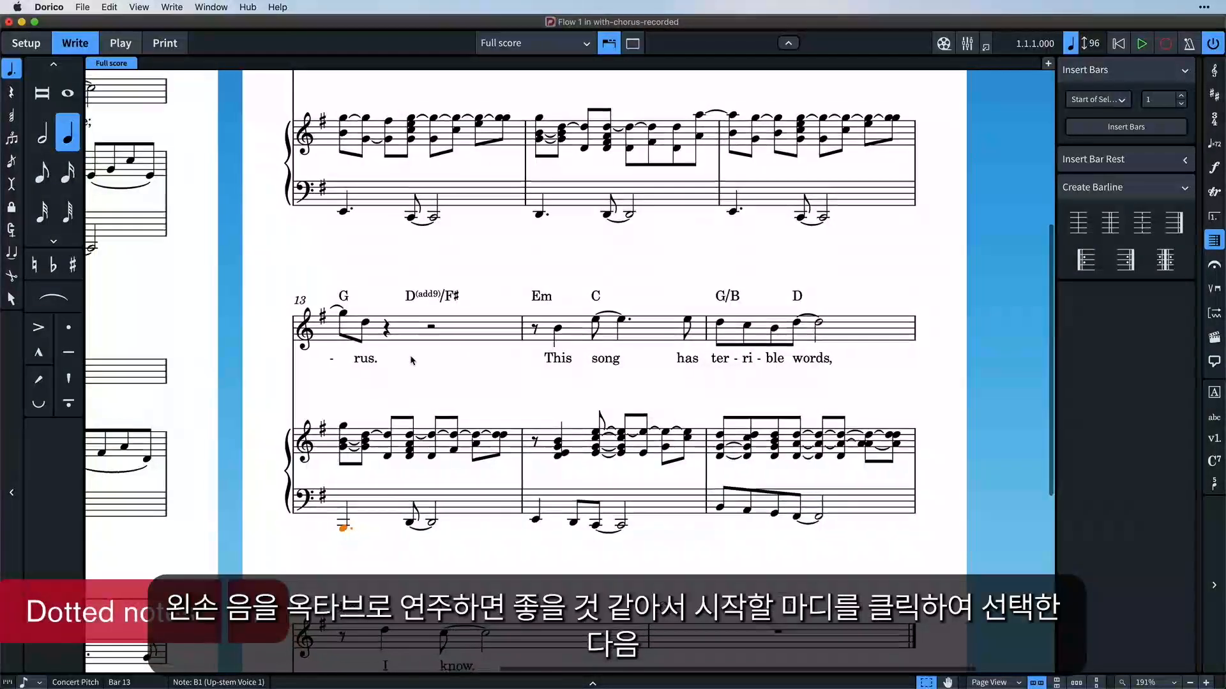
{"action": "scroll", "coordinate": [412, 361], "scroll_direction": "down", "scroll_amount": 5}
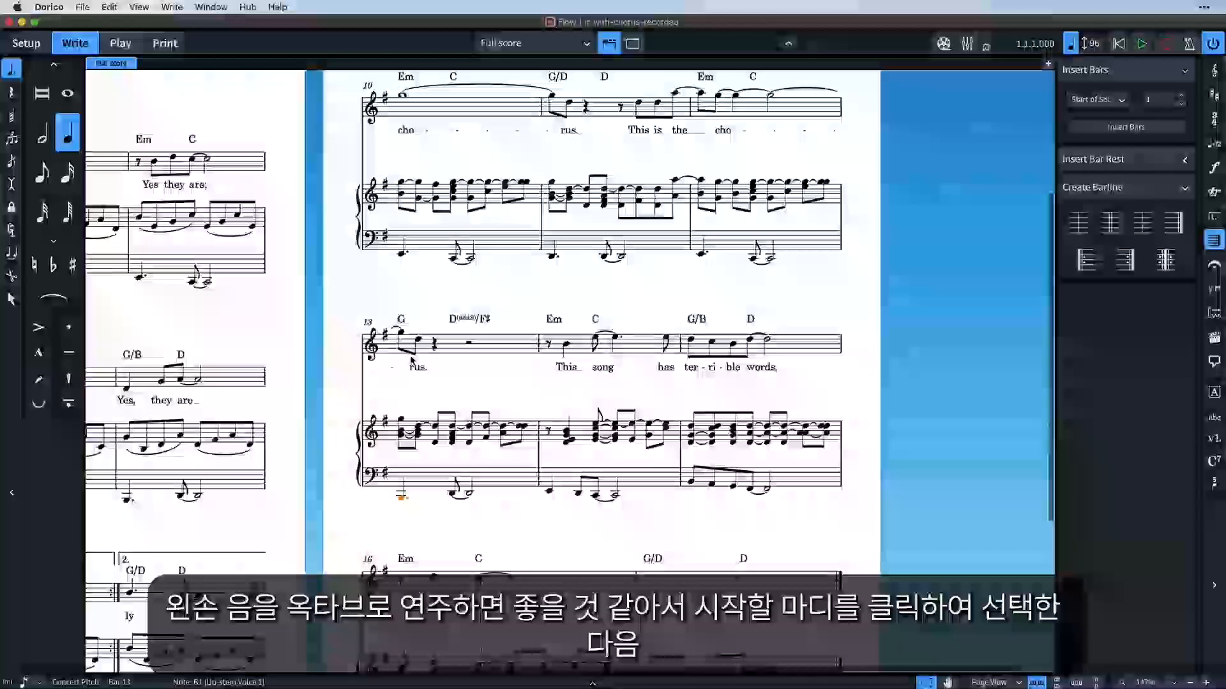
{"action": "scroll", "coordinate": [412, 360], "scroll_direction": "down", "scroll_amount": 3}
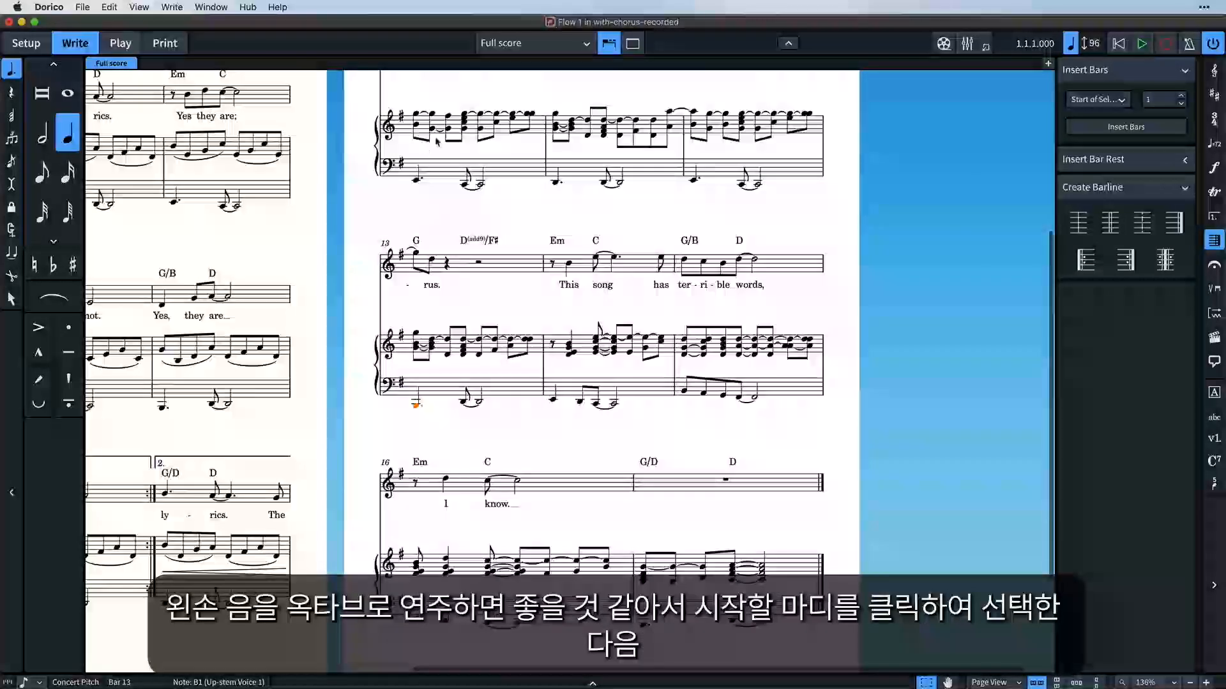
Double the left-hand piano notes from bar 10 to bar 17 one octave higher, using an added interval of 8.
{"action": "left_click", "coordinate": [440, 174]}
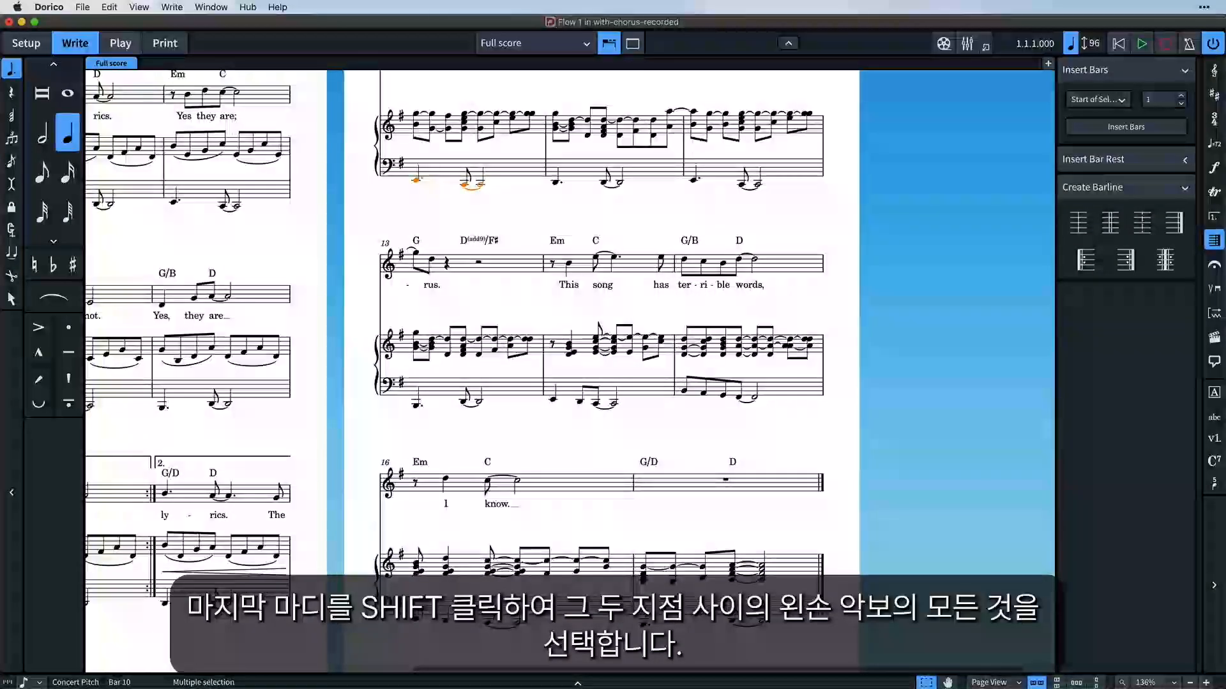
{"action": "left_click", "coordinate": [695, 607], "text": "shift"}
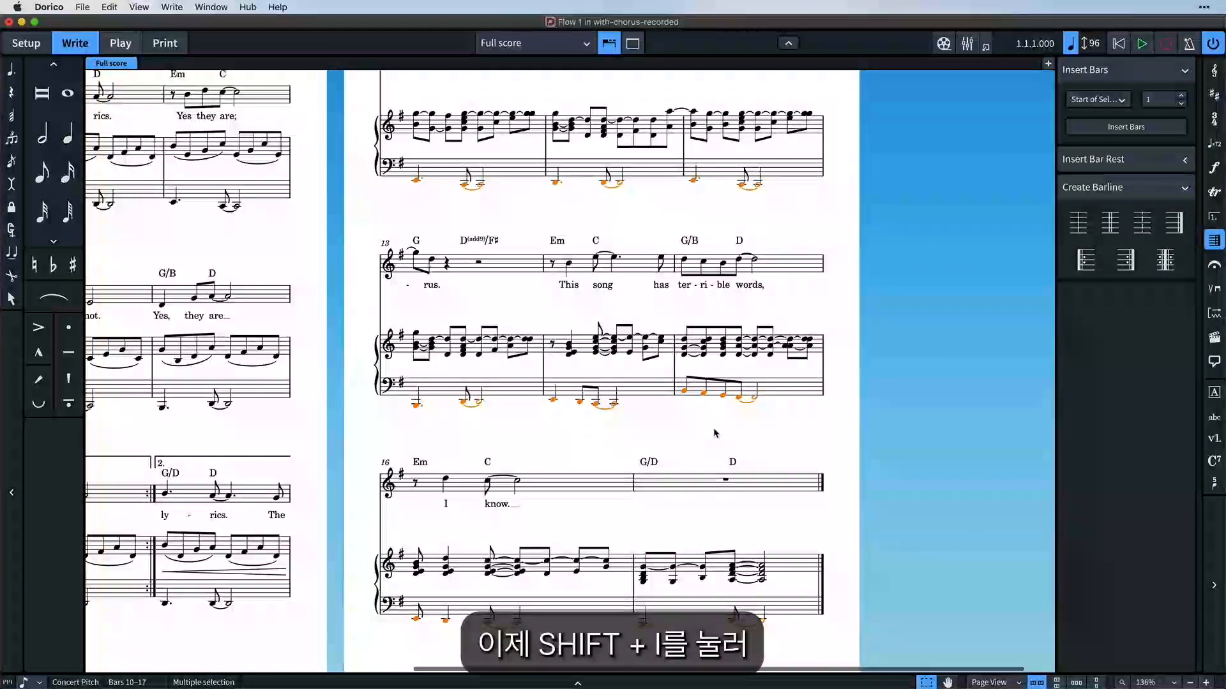
{"action": "key", "text": "shift+i"}
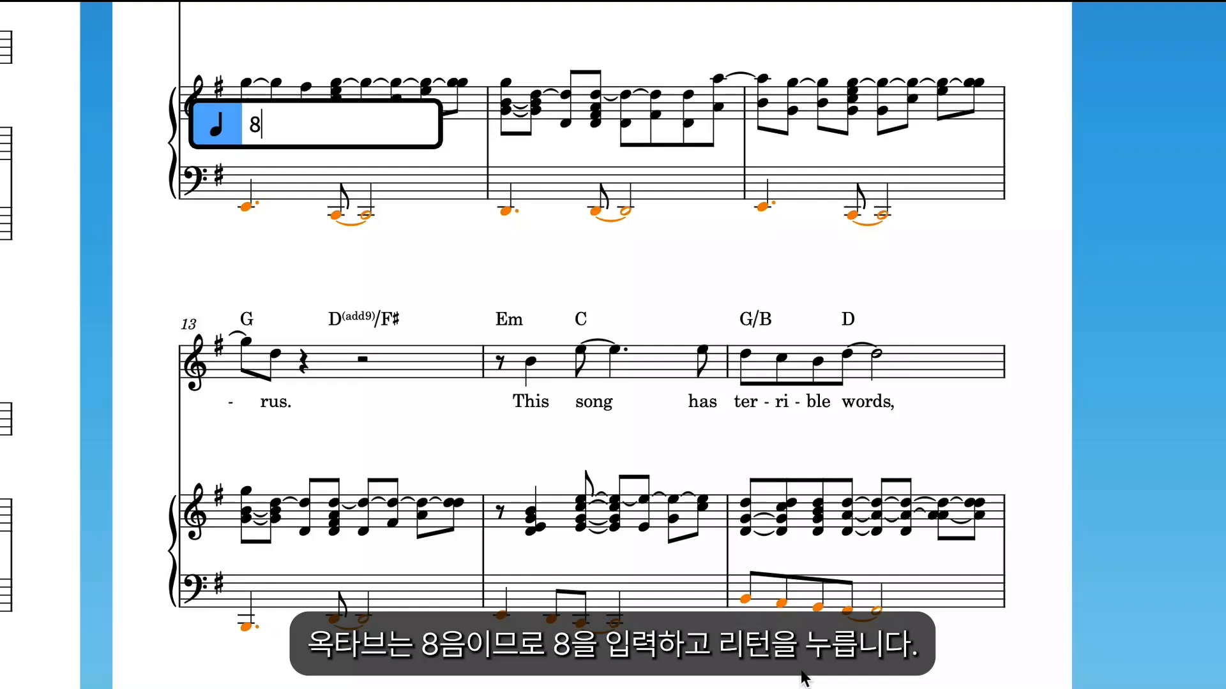
{"action": "key", "text": "Return"}
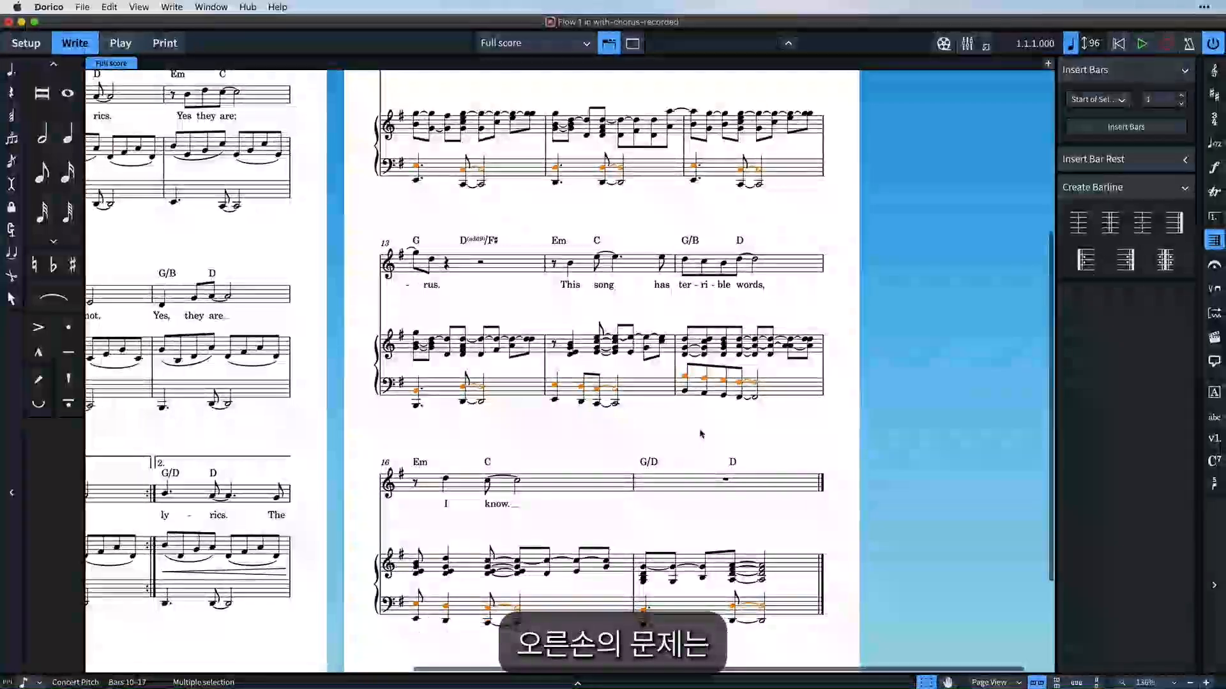
Select the right-hand piano music from bar 10 to the end of the flow.
{"action": "scroll", "coordinate": [702, 434], "scroll_direction": "up", "scroll_amount": 2}
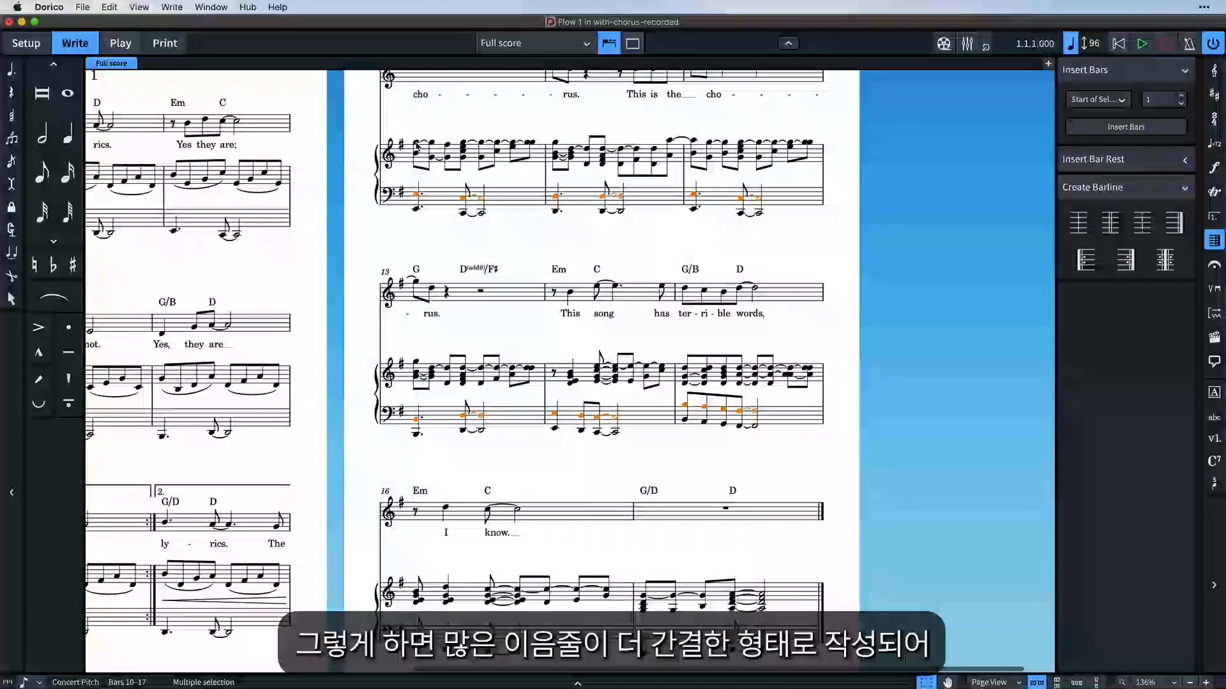
{"action": "left_click", "coordinate": [416, 143]}
{"action": "left_click", "coordinate": [432, 158], "text": "super"}
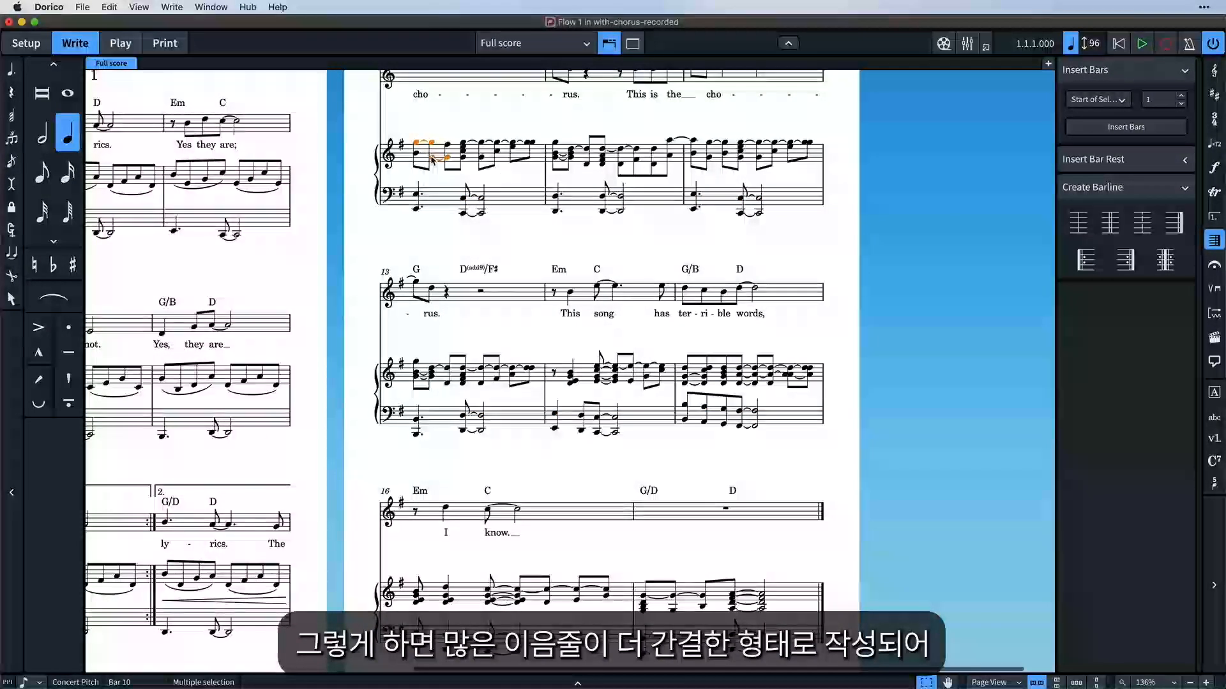
{"action": "left_click", "coordinate": [464, 145]}
{"action": "left_click", "coordinate": [555, 160]}
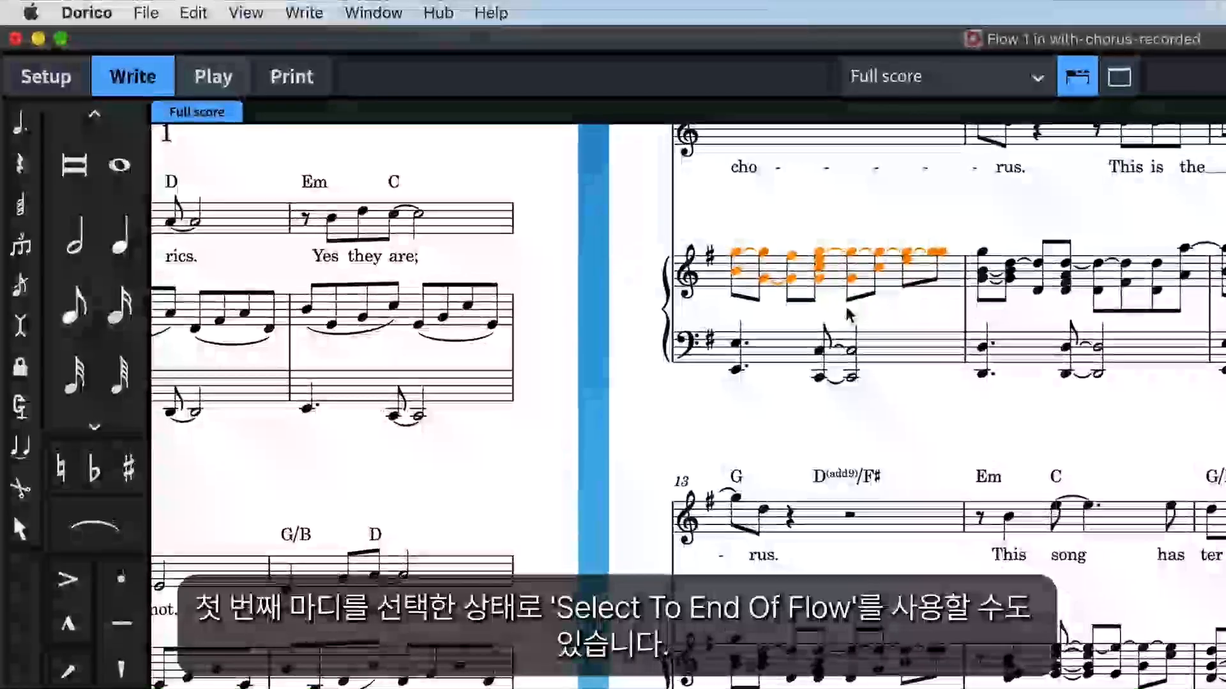
{"action": "left_click", "coordinate": [182, 12]}
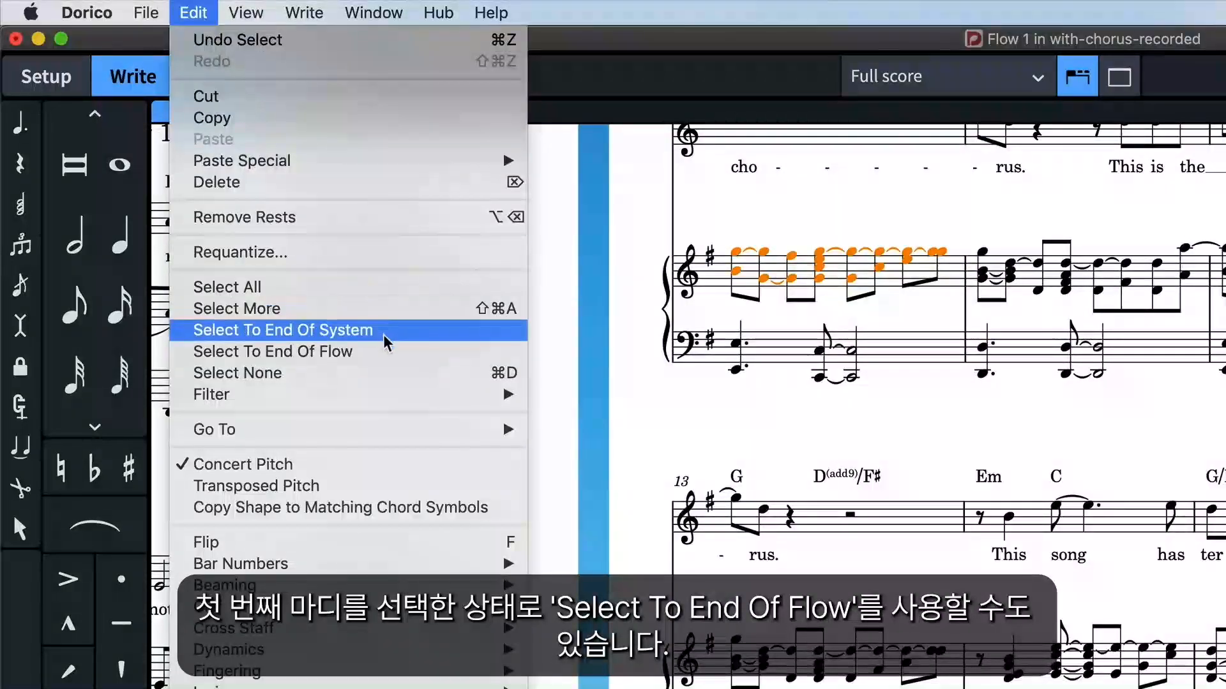
{"action": "left_click", "coordinate": [391, 353]}
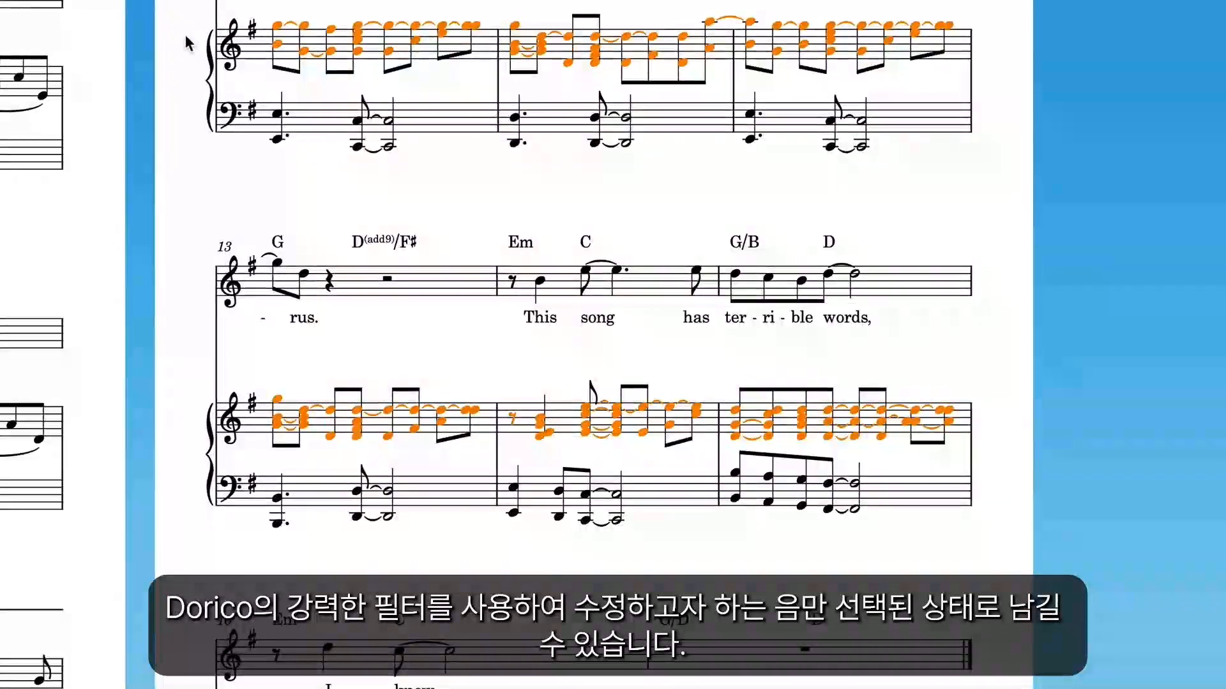
Filter the selection with Deselect Only so that Top Note or Single Notes are left out.
{"action": "right_click", "coordinate": [187, 43]}
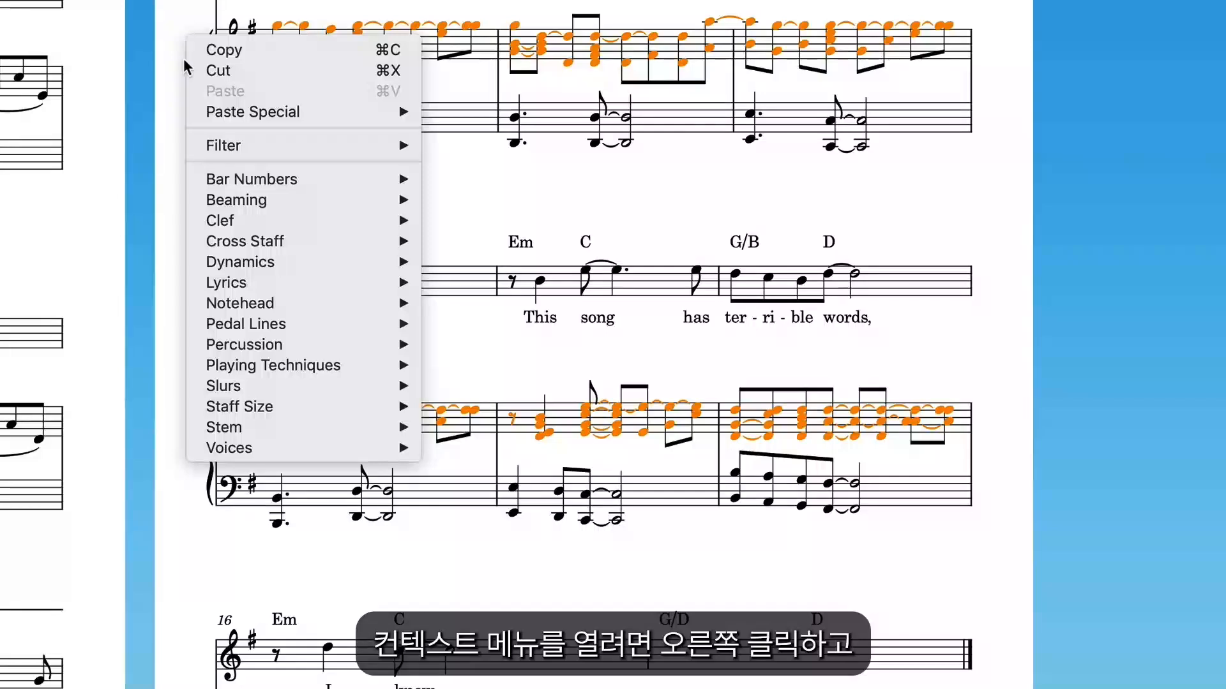
{"action": "mouse_move", "coordinate": [217, 147]}
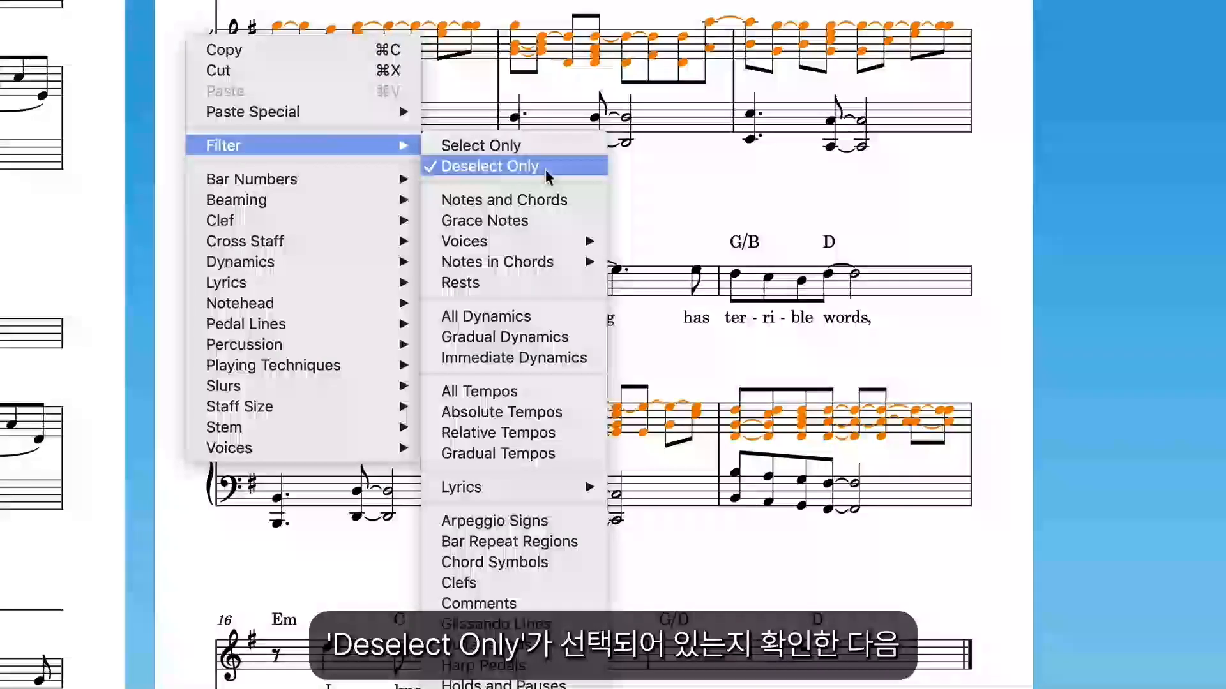
{"action": "mouse_move", "coordinate": [554, 262]}
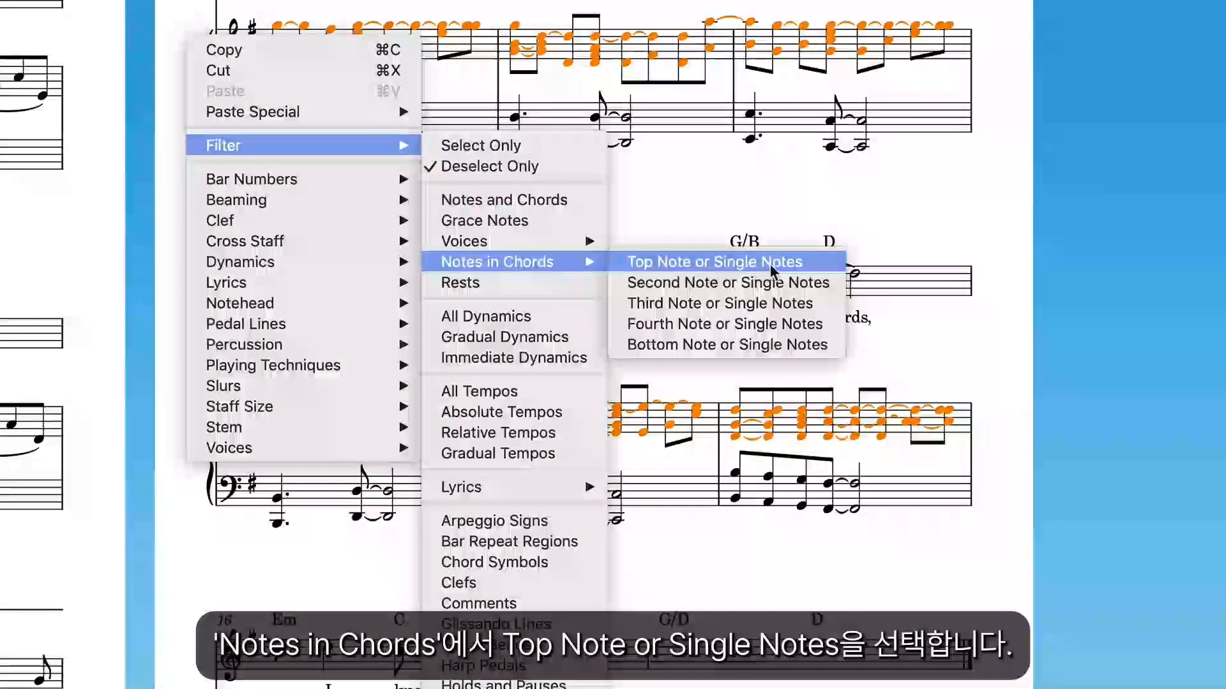
{"action": "left_click", "coordinate": [814, 260]}
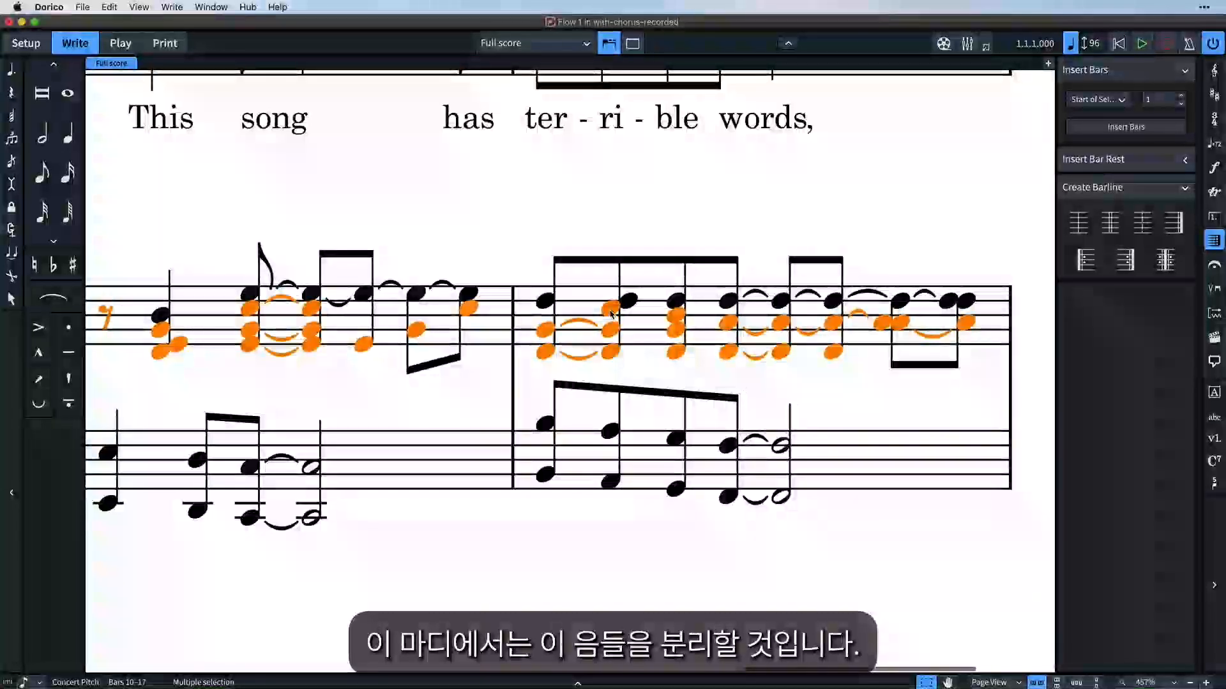
Refine the right-hand selection in bar 15 by excluding the upper inner chord notes and including the final melodic note.
{"action": "left_click", "coordinate": [610, 311], "text": "super"}
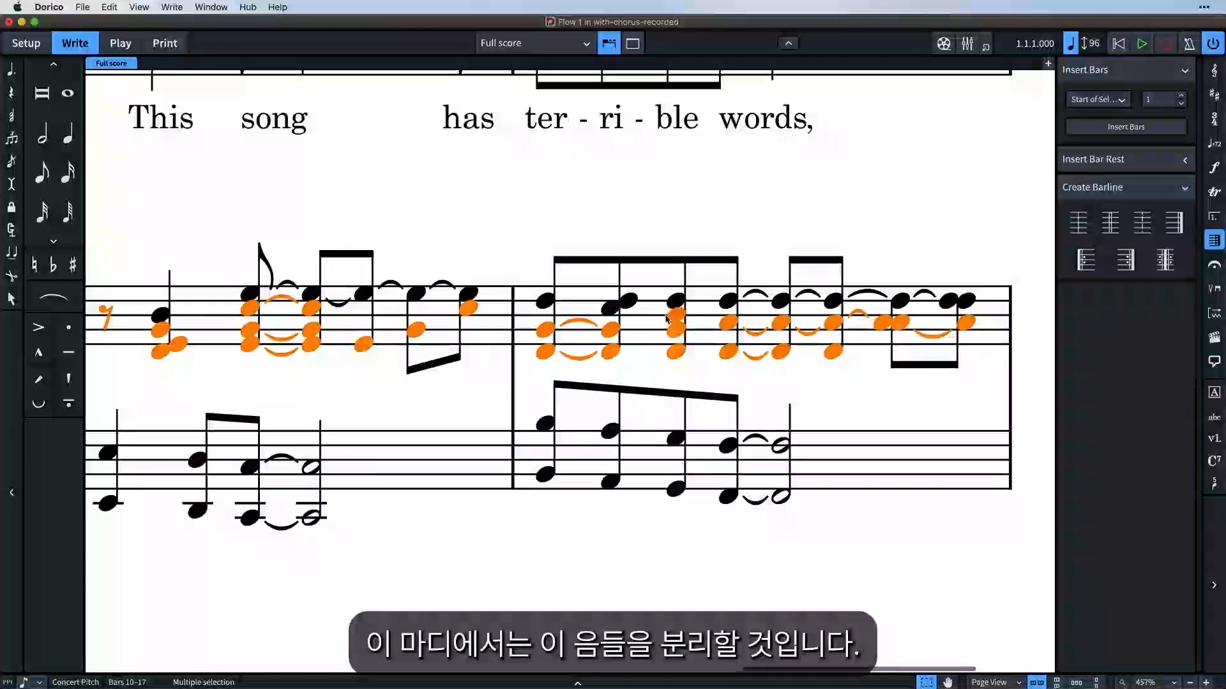
{"action": "left_click", "coordinate": [733, 324], "text": "super"}
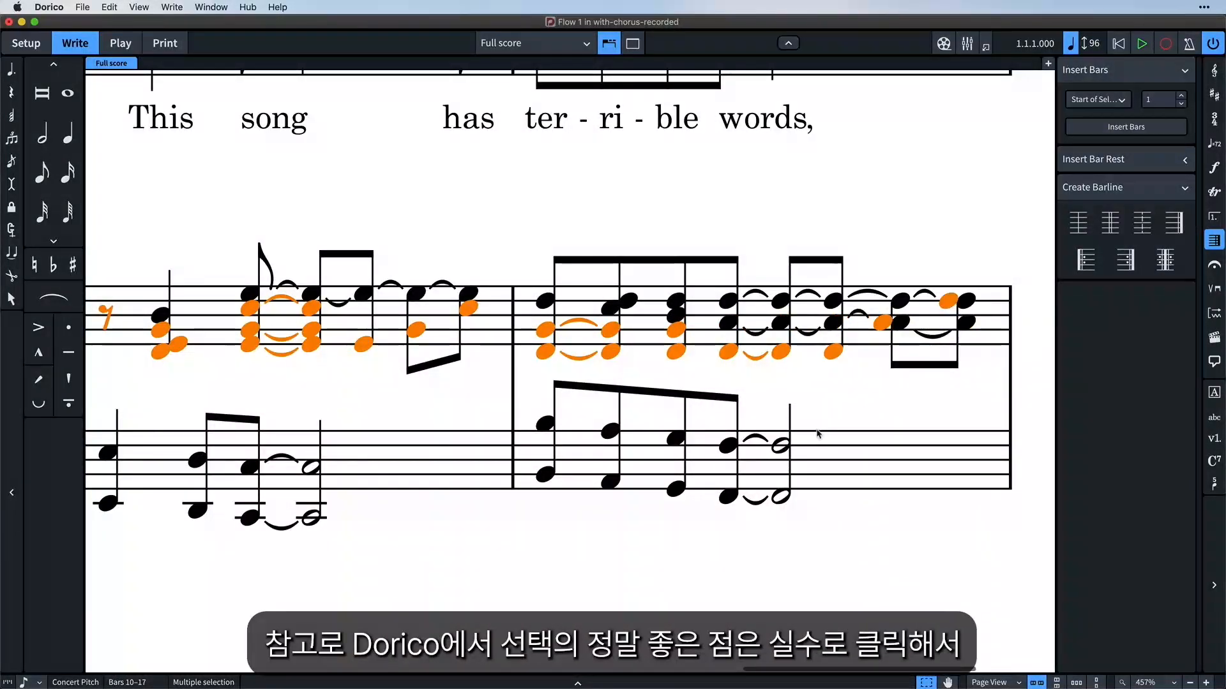
{"action": "scroll", "coordinate": [818, 434], "scroll_direction": "down", "scroll_amount": 10}
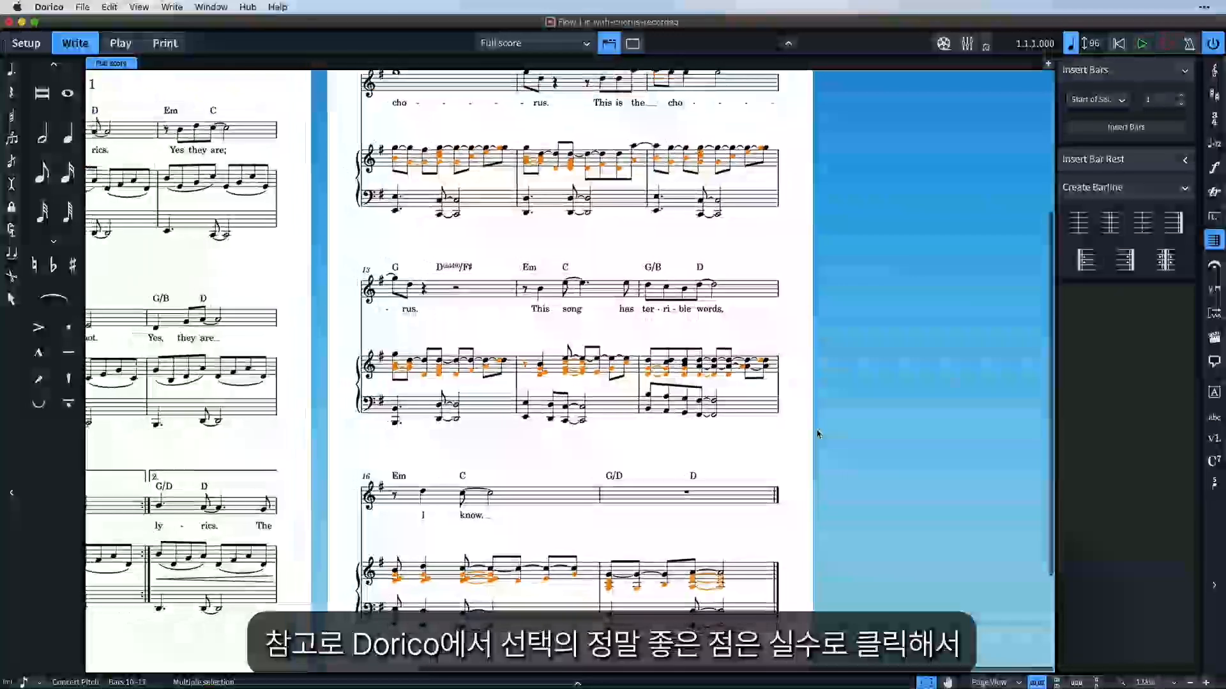
Clear the note selection and restore it by undoing the selection change.
{"action": "left_click", "coordinate": [790, 348]}
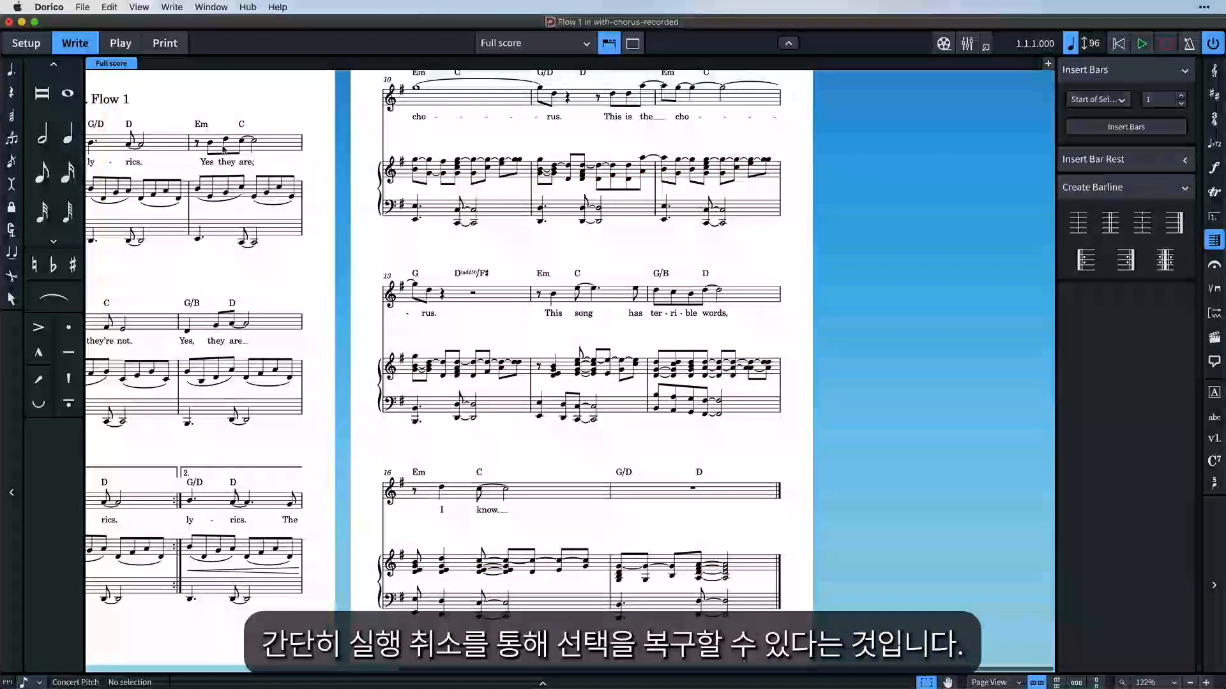
{"action": "left_click", "coordinate": [109, 8]}
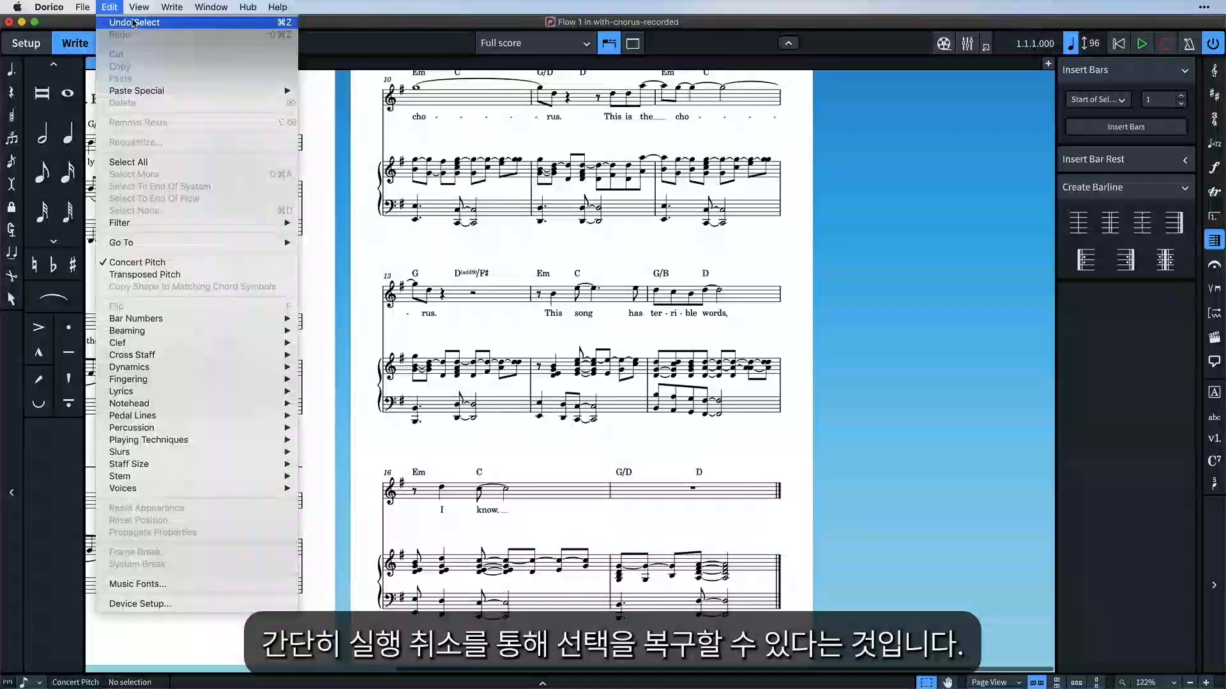
{"action": "left_click", "coordinate": [134, 23]}
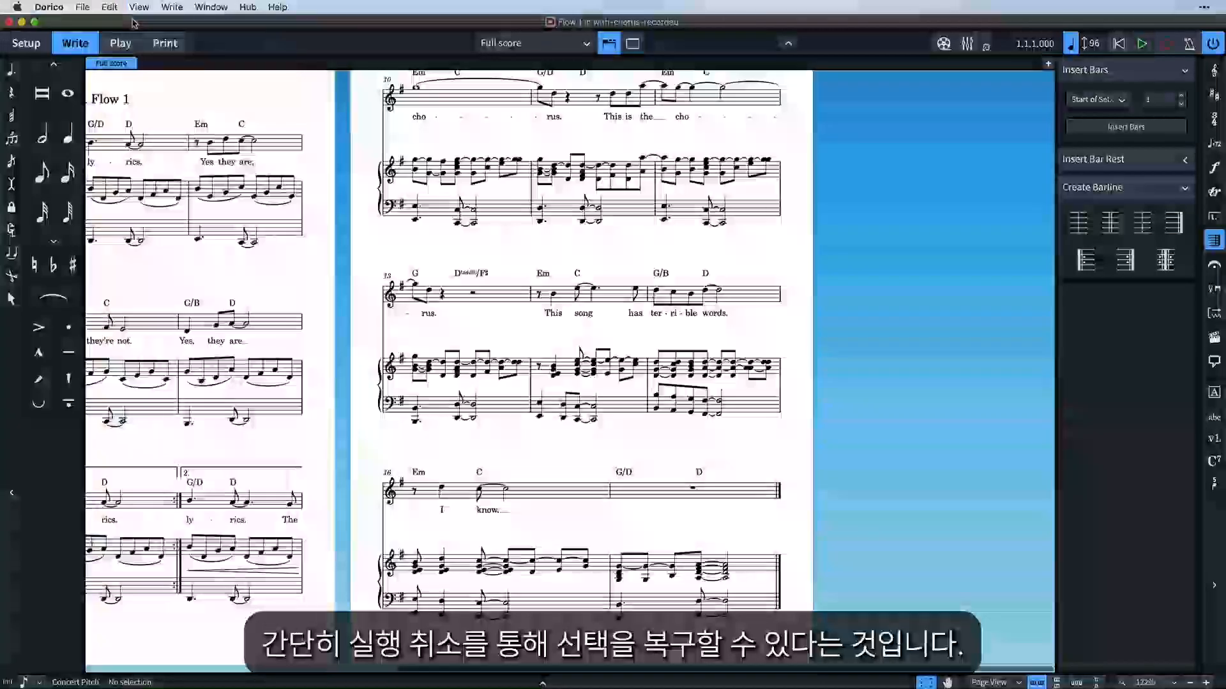
Move the selected lower right-hand notes of bars 10 to 17 into a new down-stem voice, and clear the selection.
{"action": "right_click", "coordinate": [393, 241]}
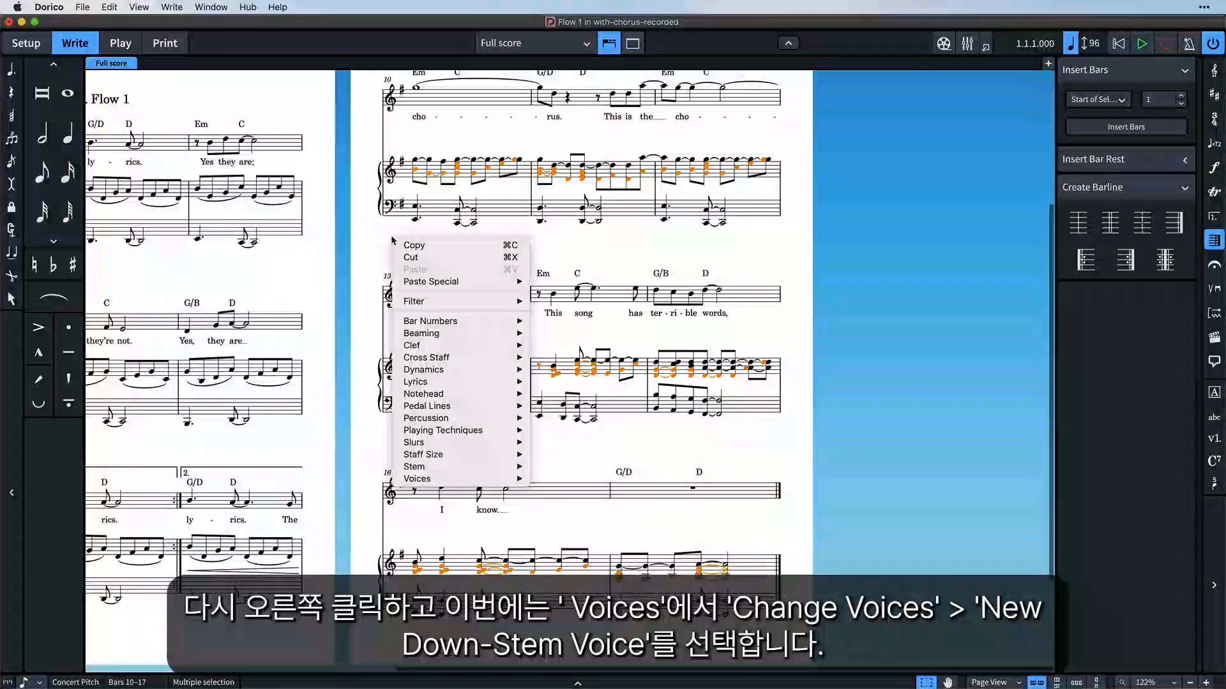
{"action": "mouse_move", "coordinate": [486, 480]}
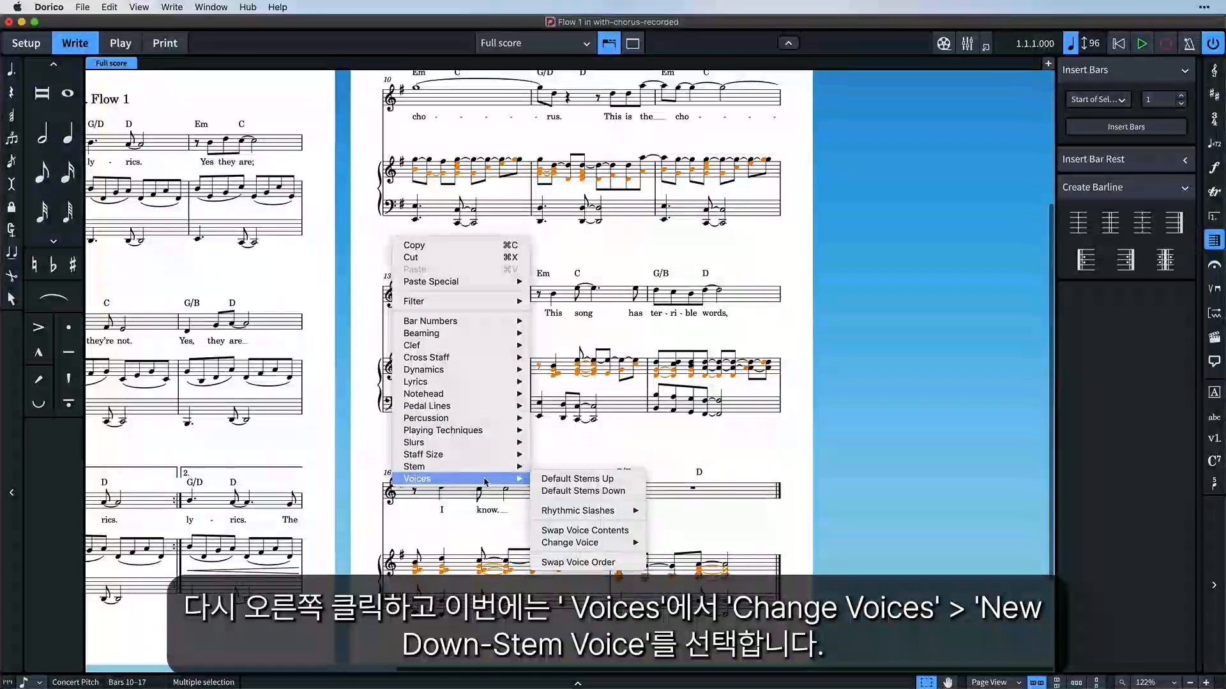
{"action": "mouse_move", "coordinate": [607, 543]}
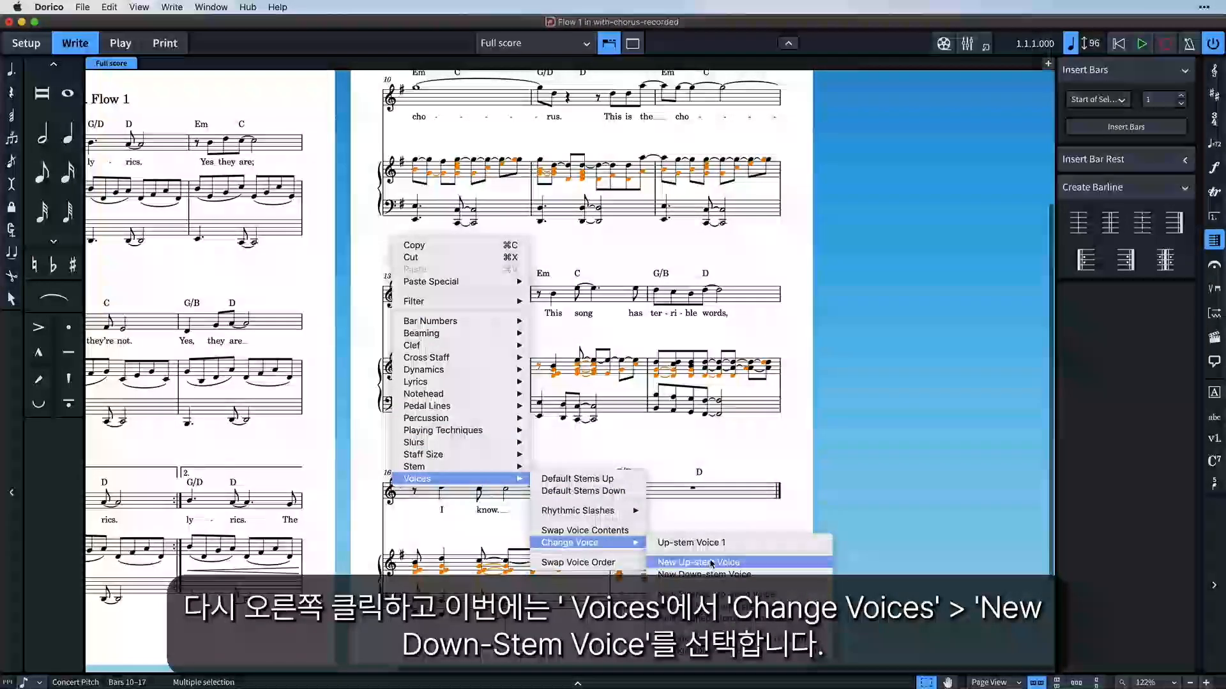
{"action": "left_click", "coordinate": [759, 574]}
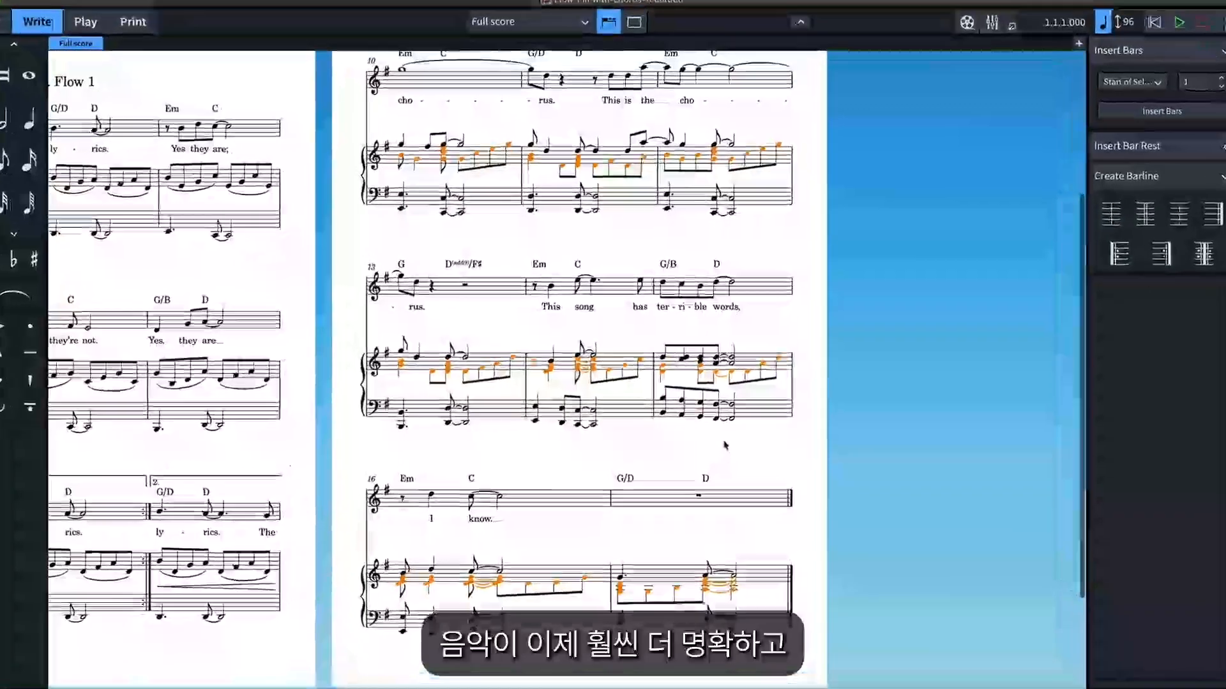
{"action": "left_click", "coordinate": [732, 442]}
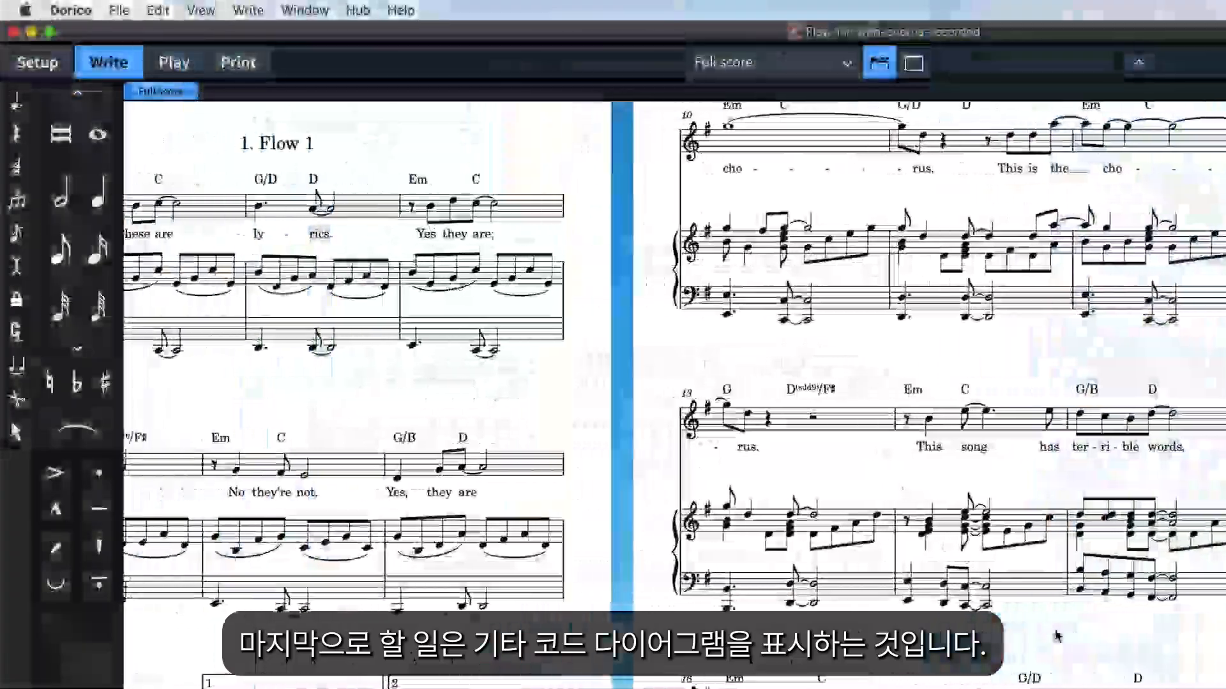
In Setup mode, show chord diagrams in standard guitar tuning for the Voice player.
{"action": "scroll", "coordinate": [1057, 637], "scroll_direction": "left", "scroll_amount": 8}
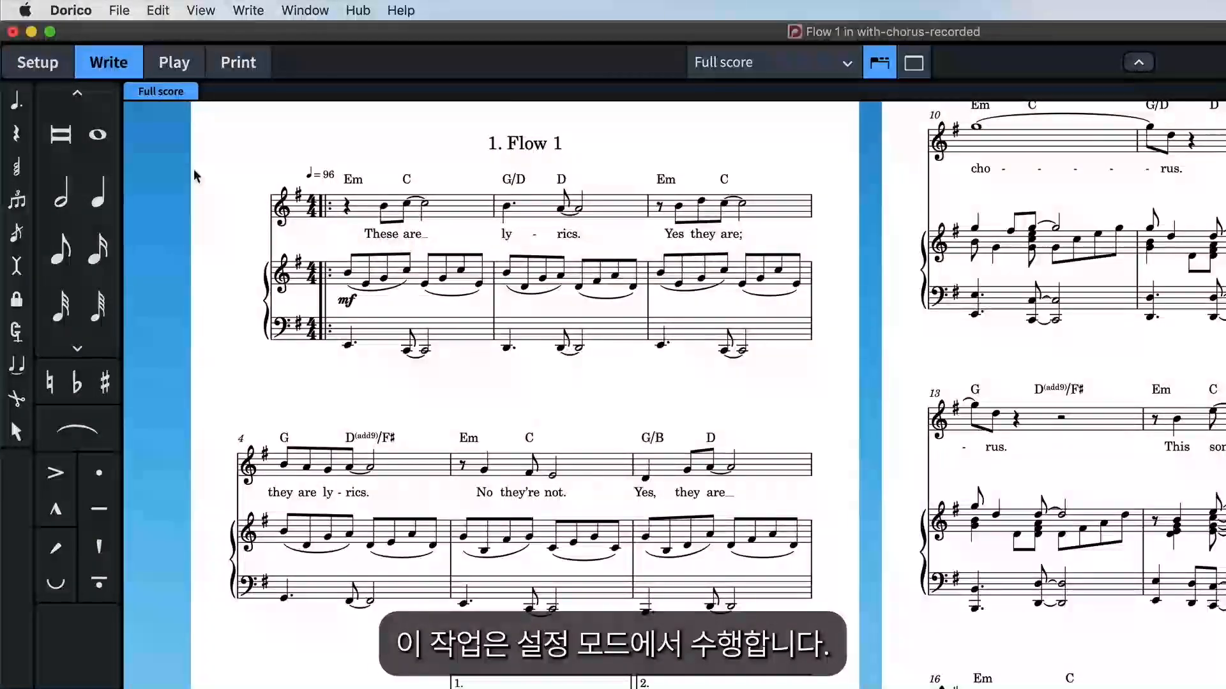
{"action": "left_click", "coordinate": [67, 71]}
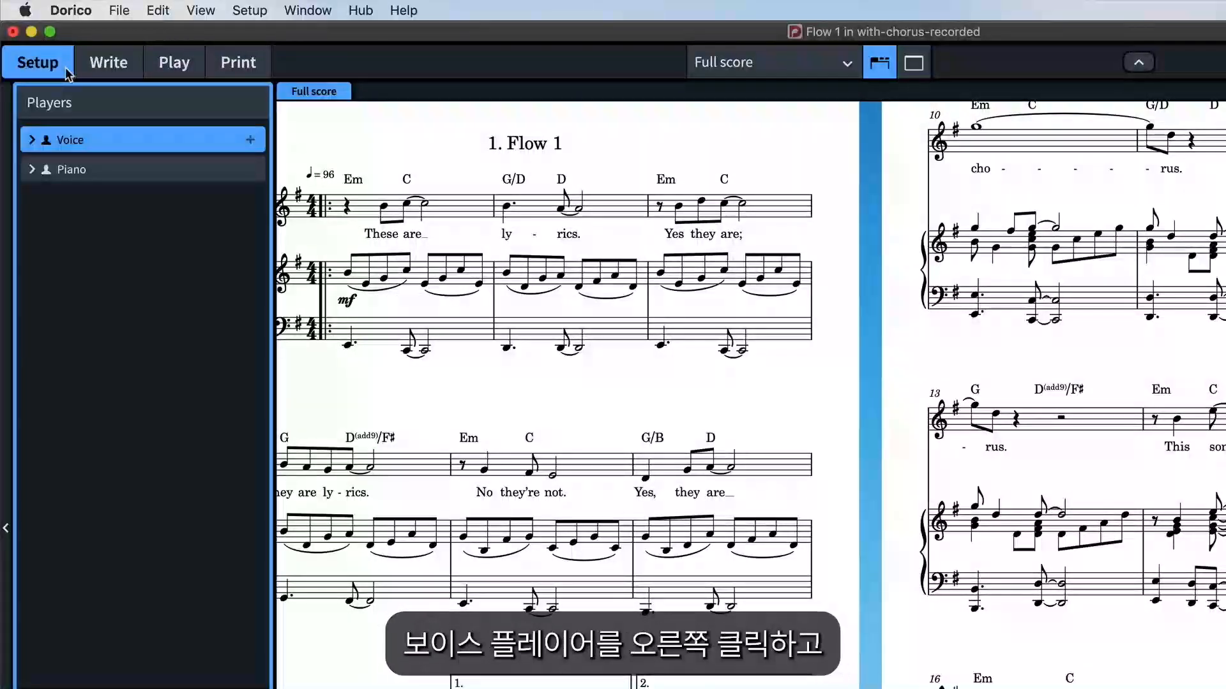
{"action": "right_click", "coordinate": [142, 151]}
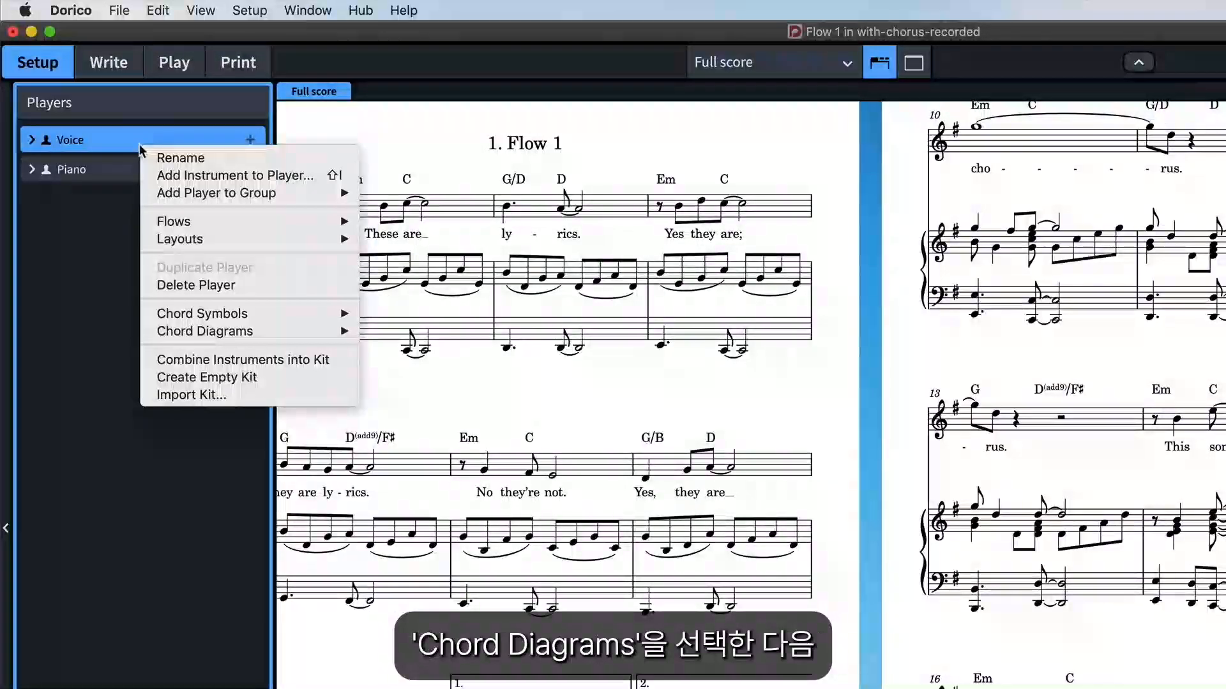
{"action": "mouse_move", "coordinate": [210, 331]}
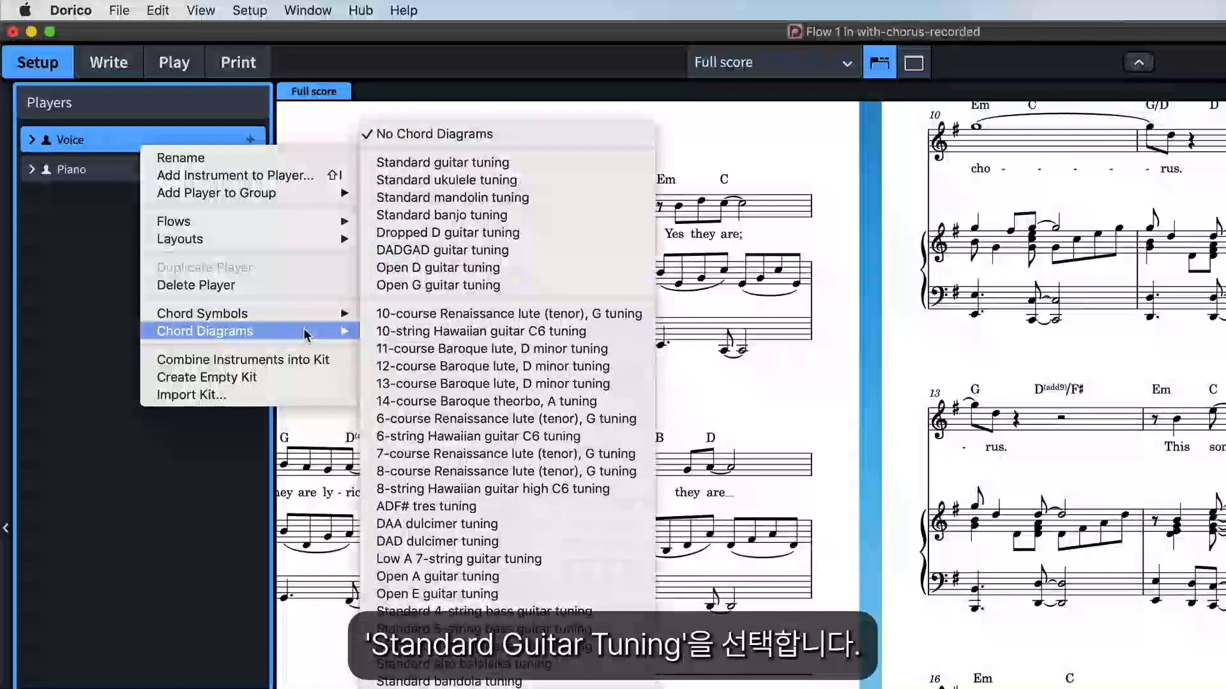
{"action": "left_click", "coordinate": [518, 163]}
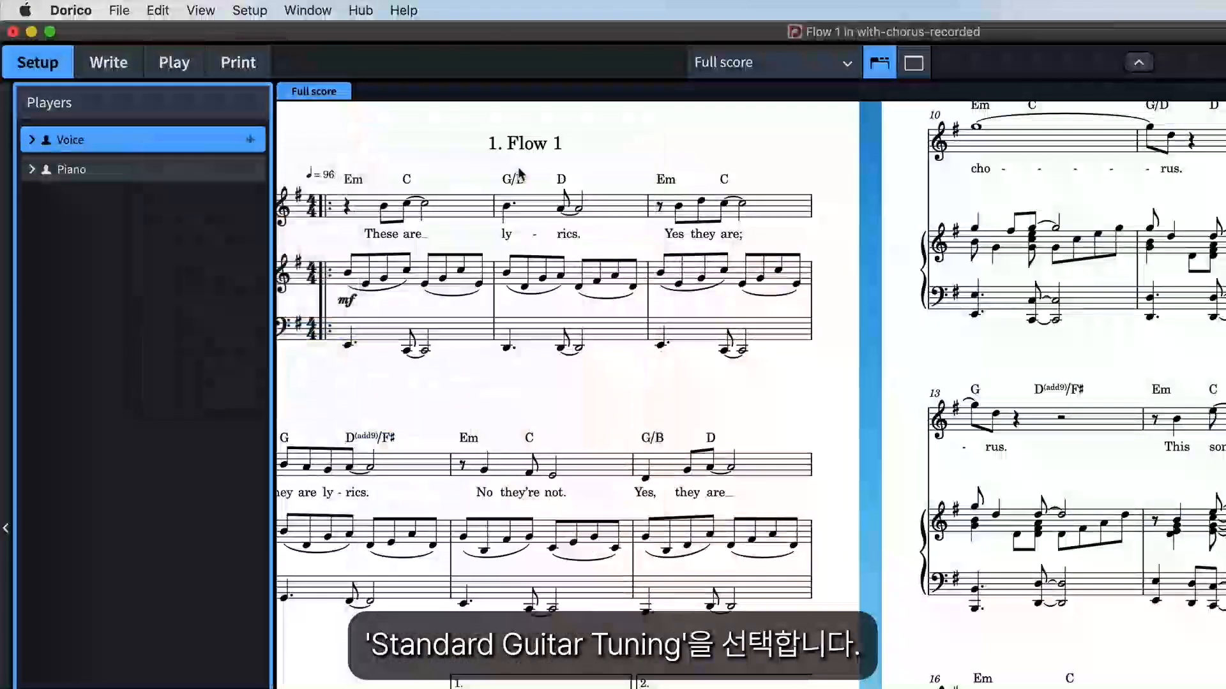
{"action": "scroll", "coordinate": [438, 406], "scroll_direction": "left", "scroll_amount": 2}
{"action": "scroll", "coordinate": [437, 406], "scroll_direction": "up", "scroll_amount": 1}
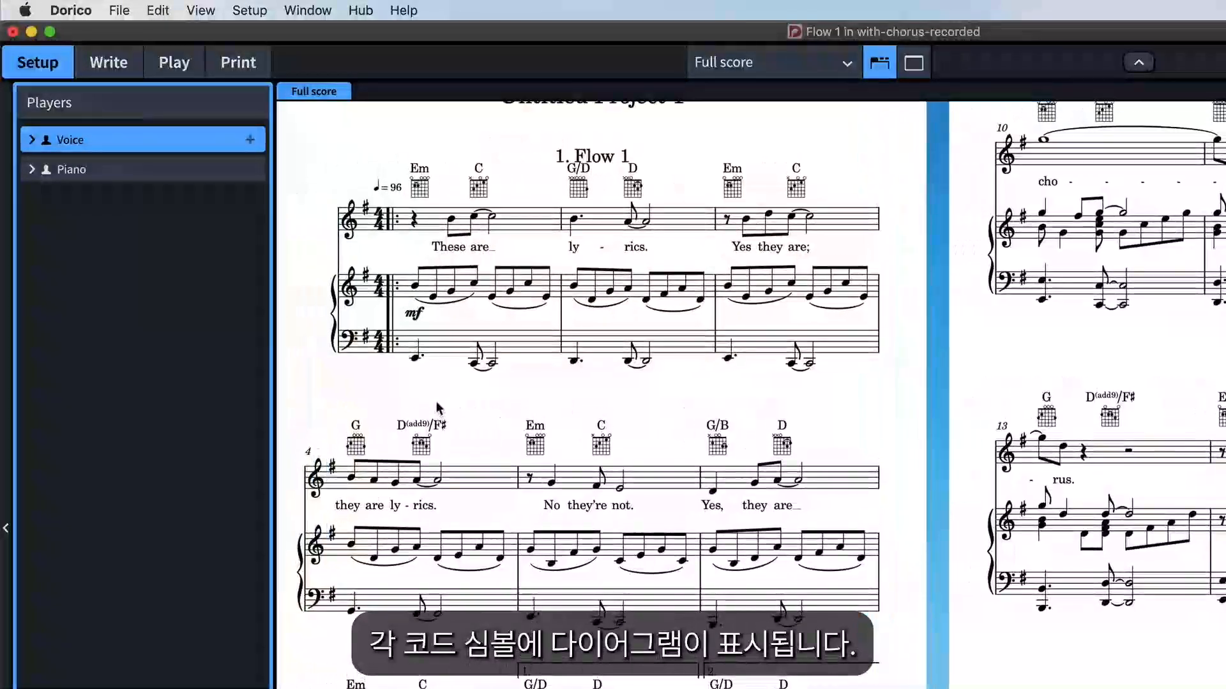
{"action": "key", "text": "z"}
{"action": "key", "text": "z"}
{"action": "key", "text": "z"}
{"action": "scroll", "coordinate": [437, 403], "scroll_direction": "left", "scroll_amount": 5}
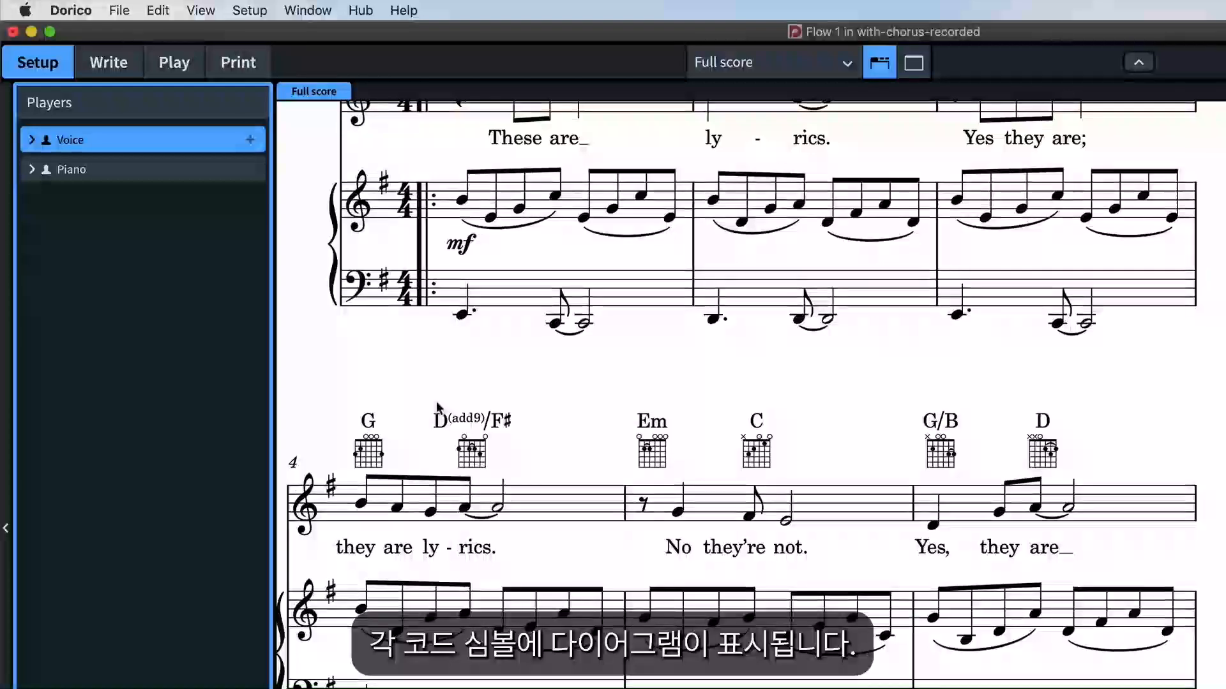